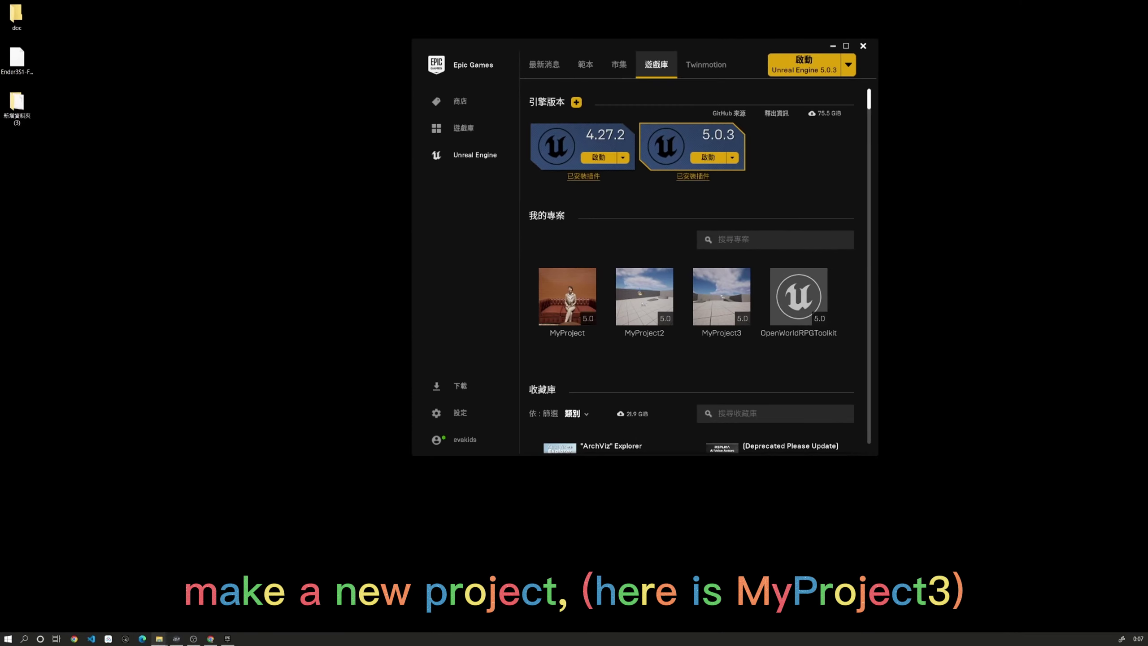
Step: Switch to File Explorer and navigate up from the MM folder to the ue5 folder
key(alt+Tab)
drag(554, 86, 339, 95)
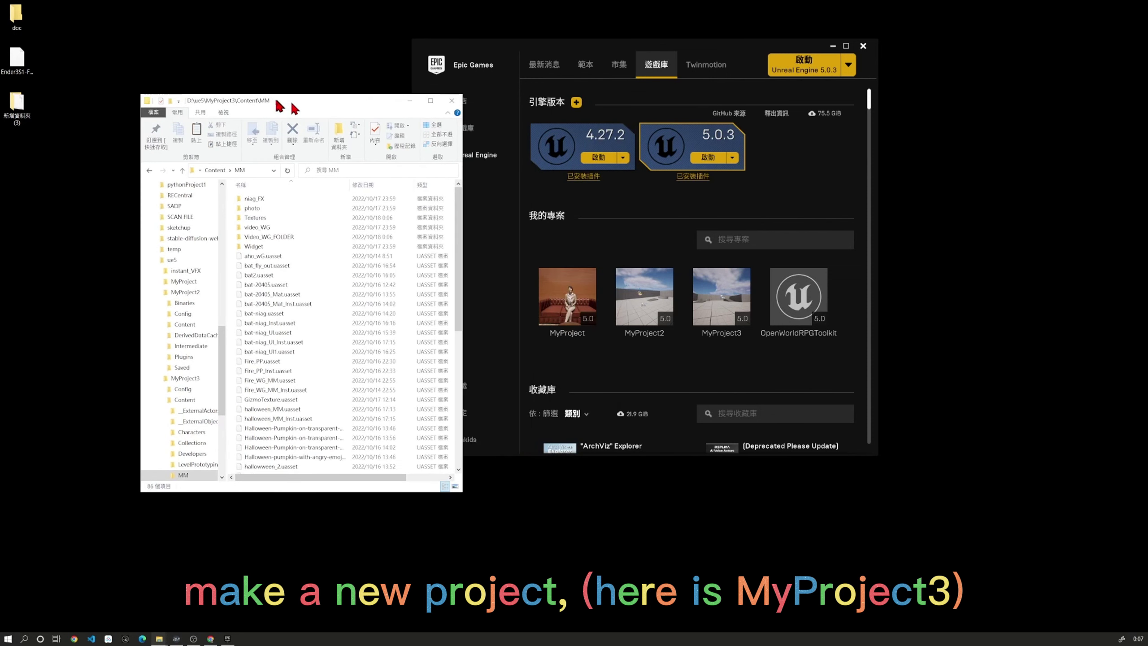
click(216, 170)
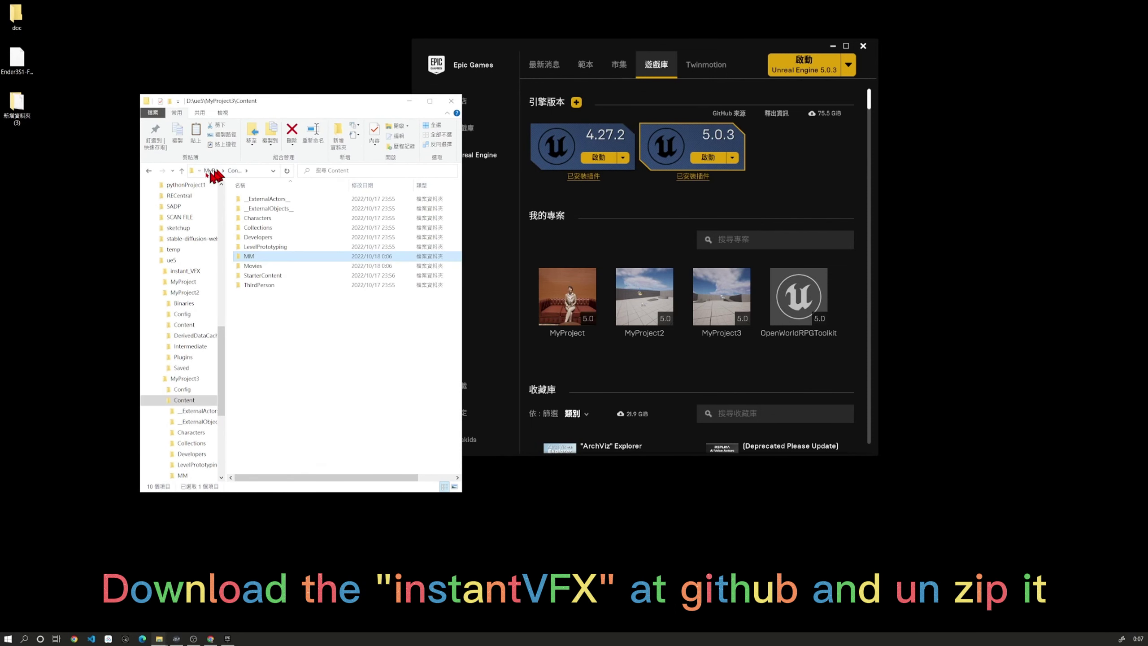
click(182, 172)
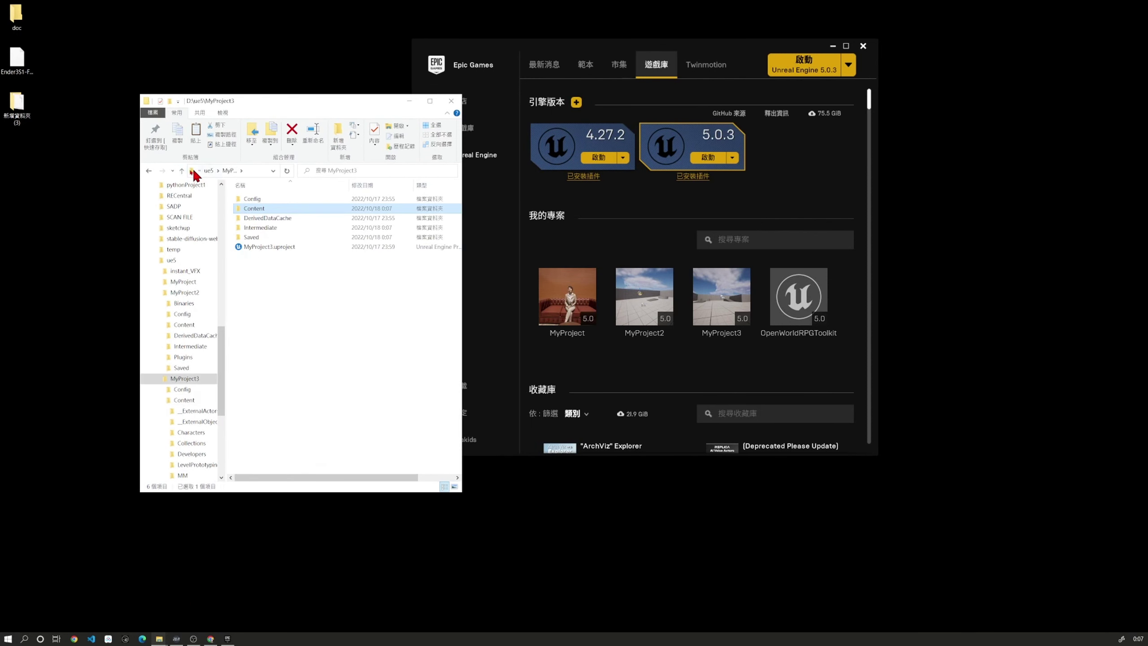
click(182, 171)
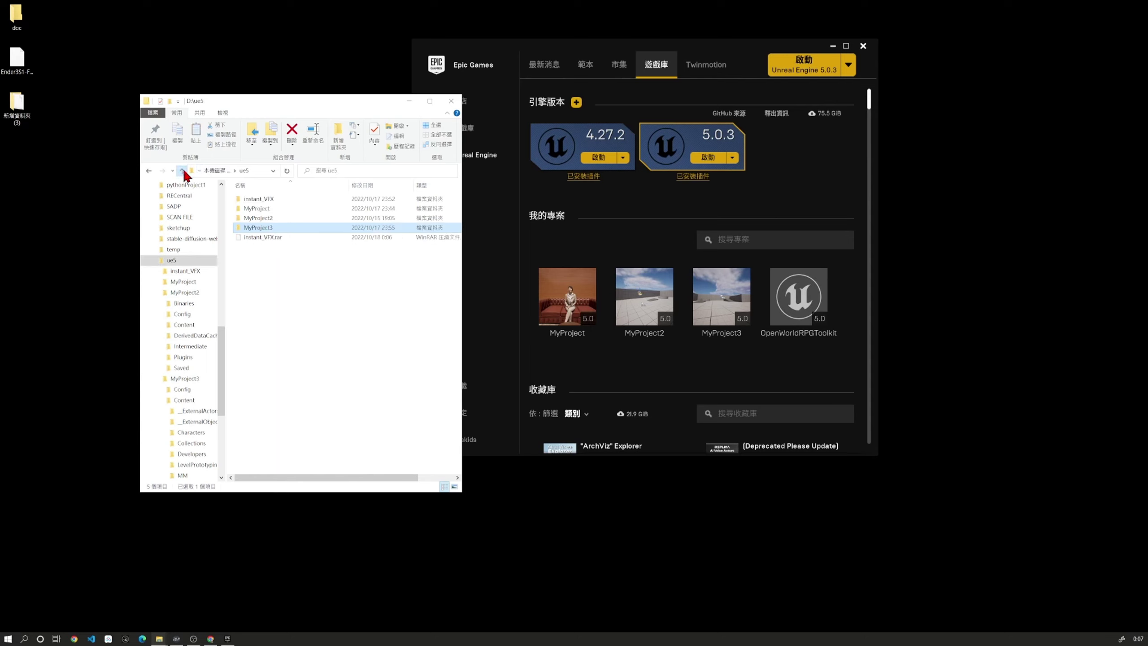
Step: Open the instant_VFX folder and copy its Content folder
click(273, 200)
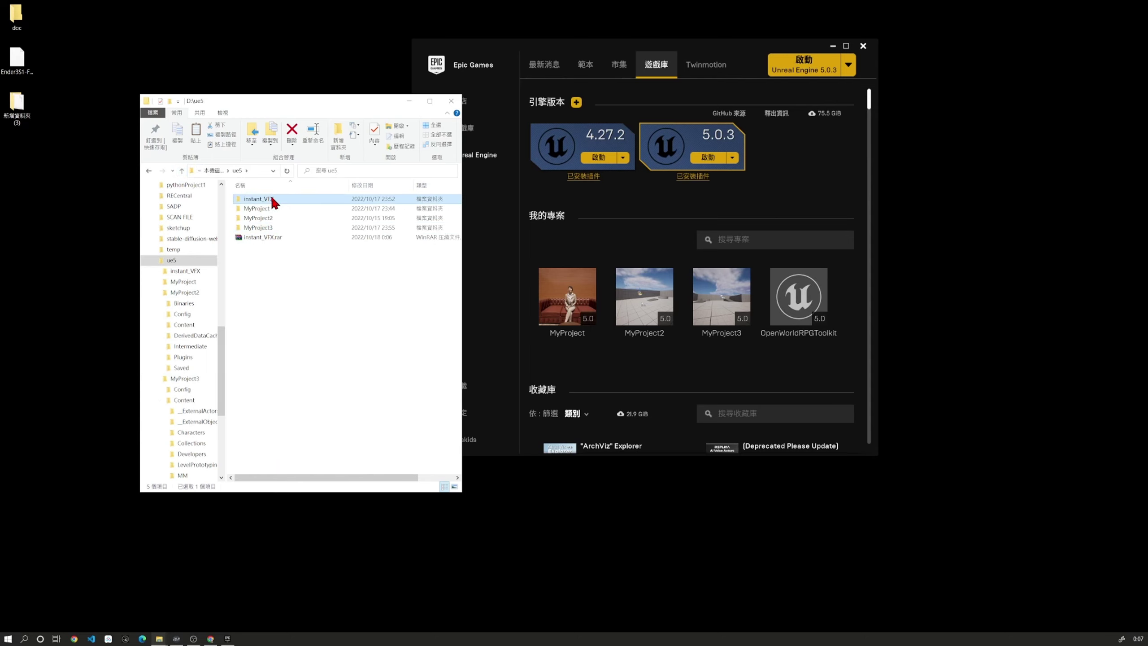
double_click(272, 199)
right_click(266, 195)
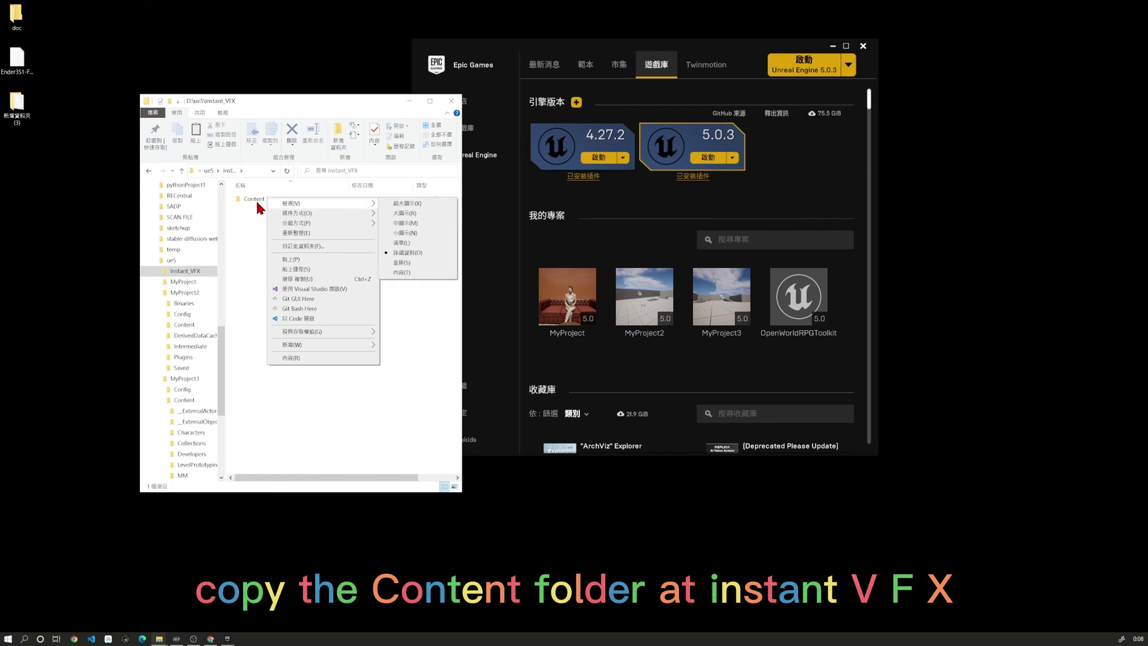
click(256, 202)
right_click(256, 202)
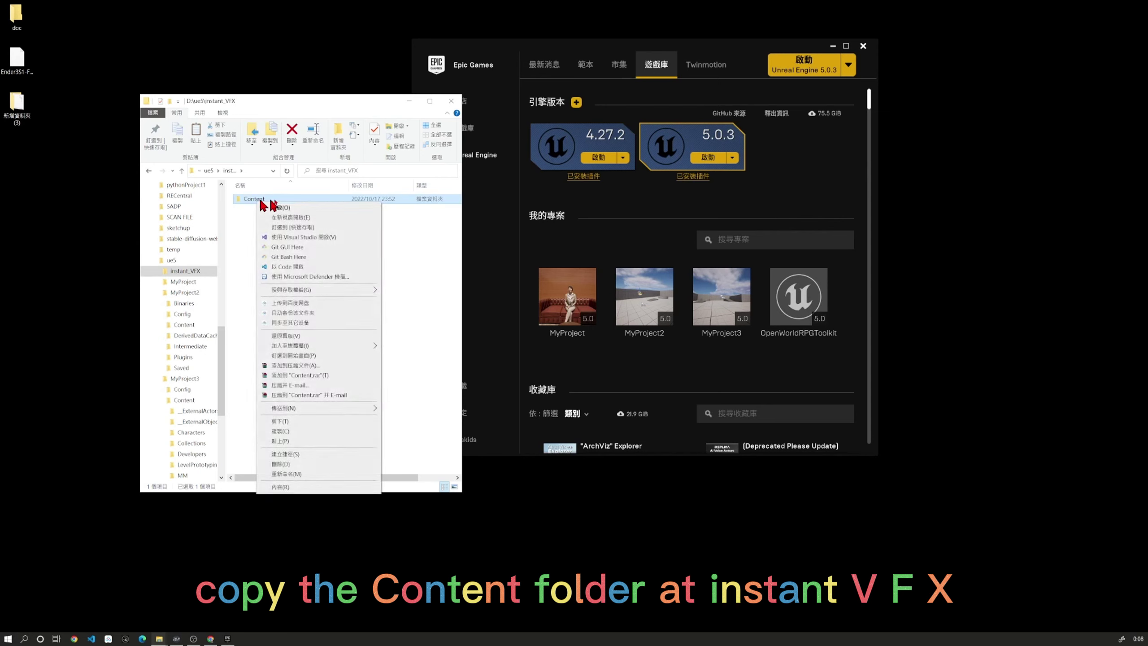
click(306, 432)
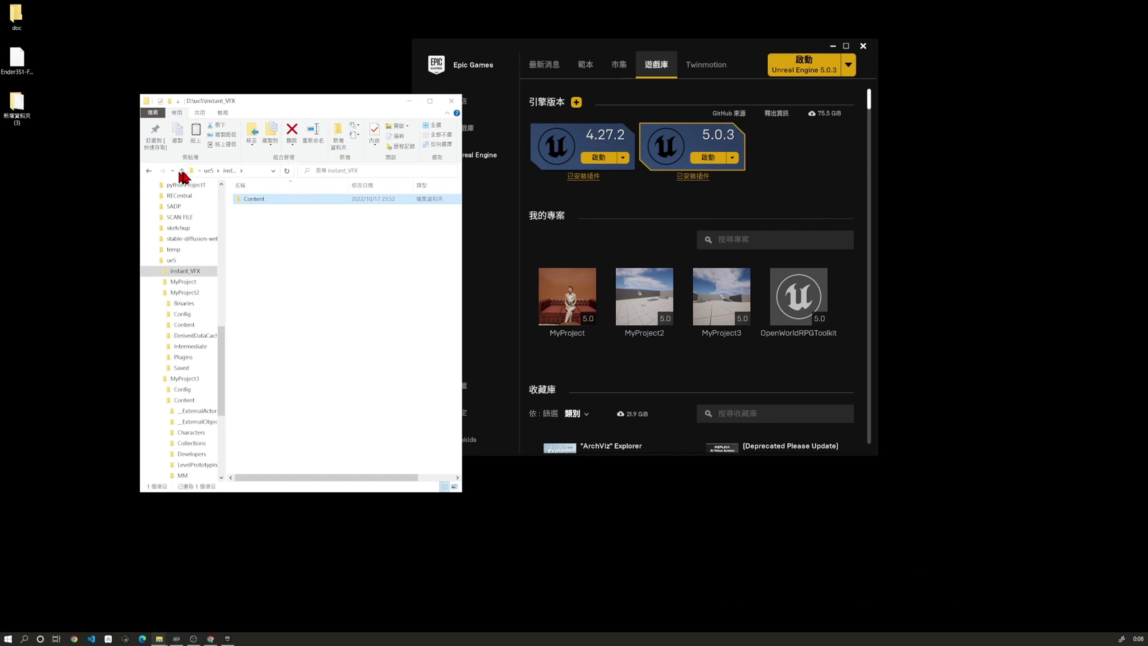
Step: Paste the copied Content folder into the MyProject3 folder, replacing the files with matching names
click(181, 170)
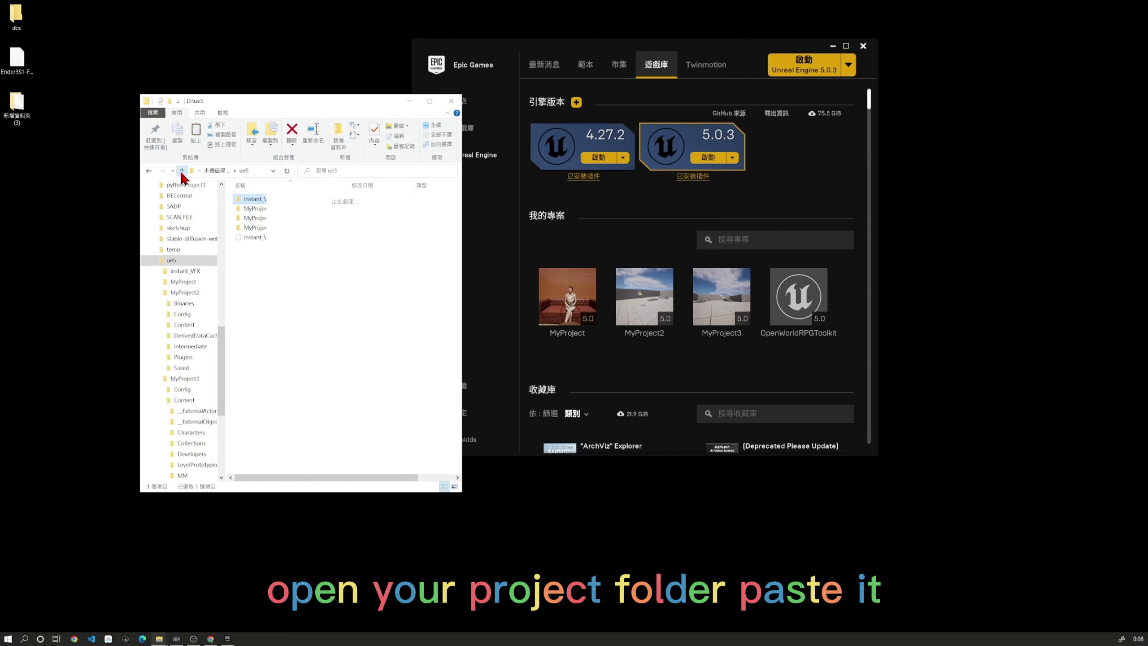
double_click(273, 229)
right_click(299, 347)
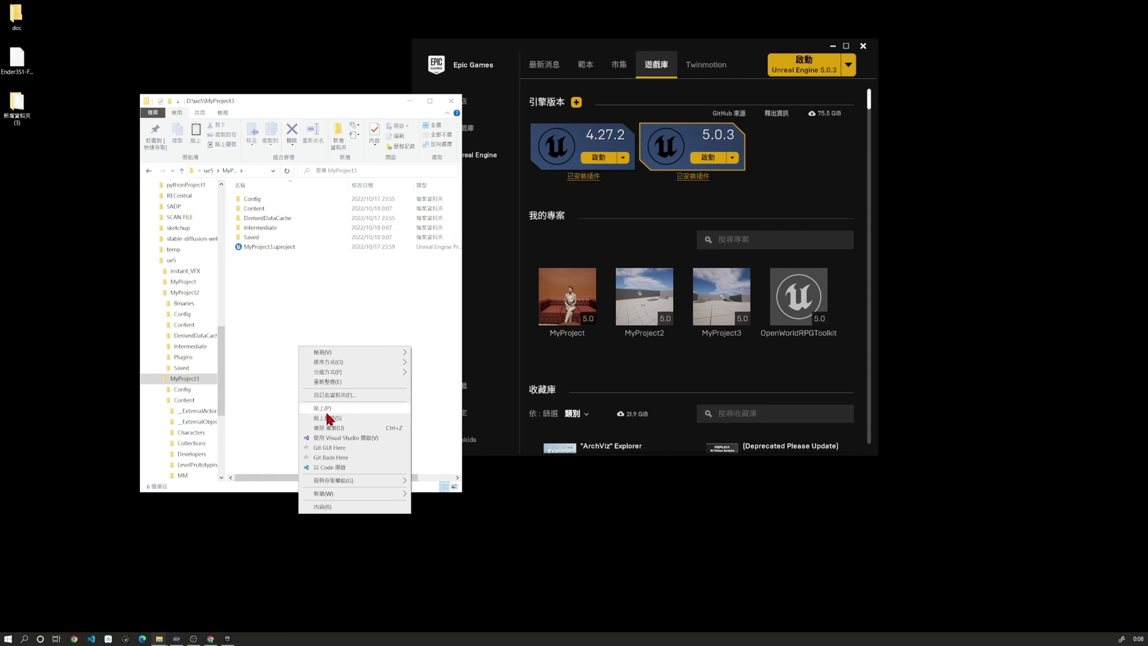
click(326, 410)
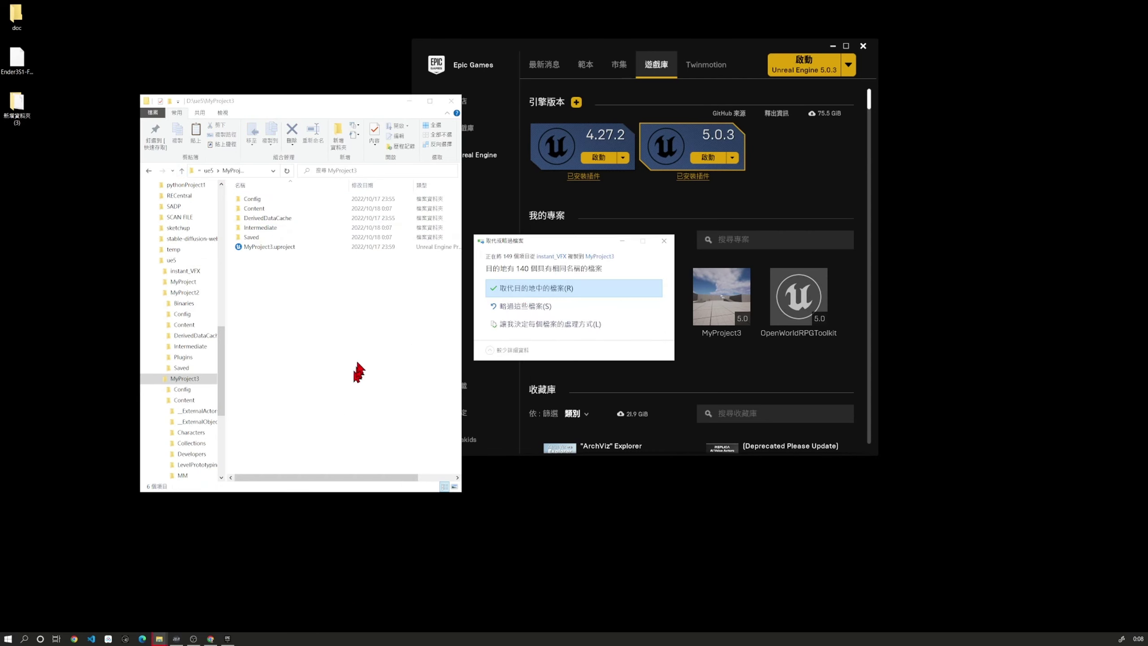
click(545, 289)
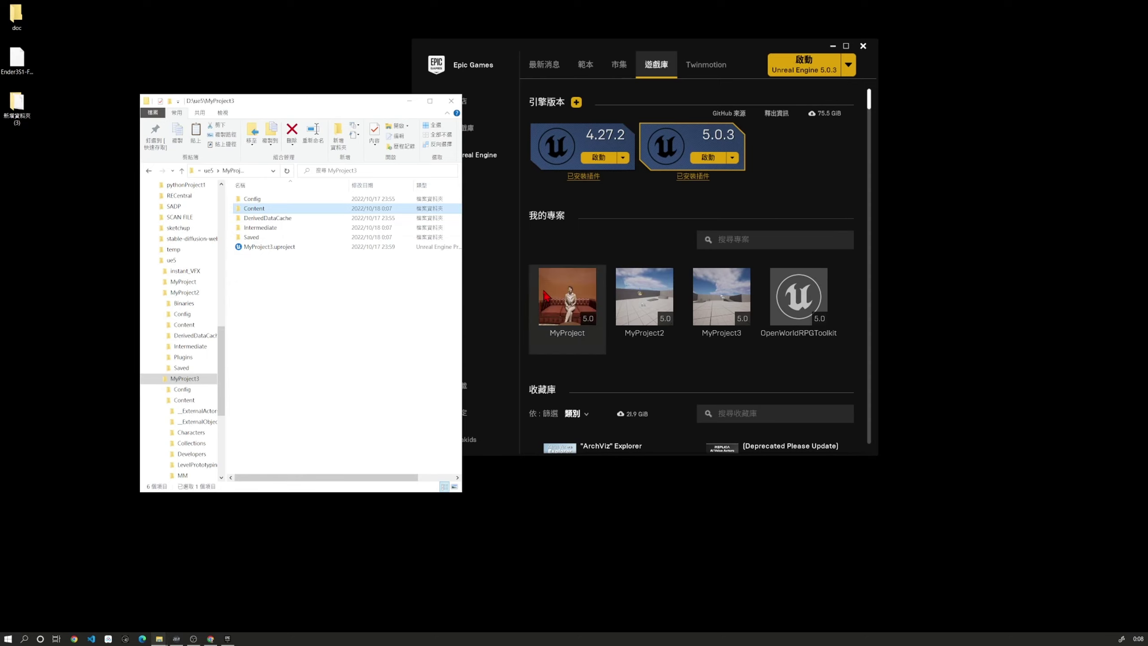
Step: Check MyProject3's Content folder for the MM and Movies folders and look through the files inside each
double_click(293, 200)
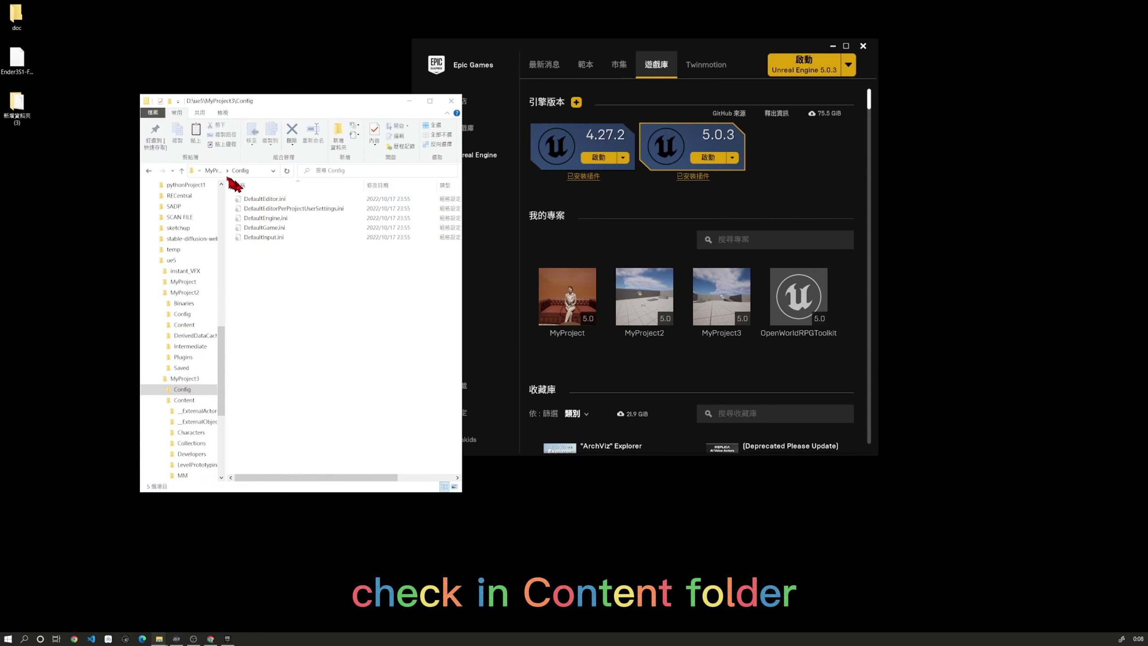
click(214, 171)
double_click(274, 209)
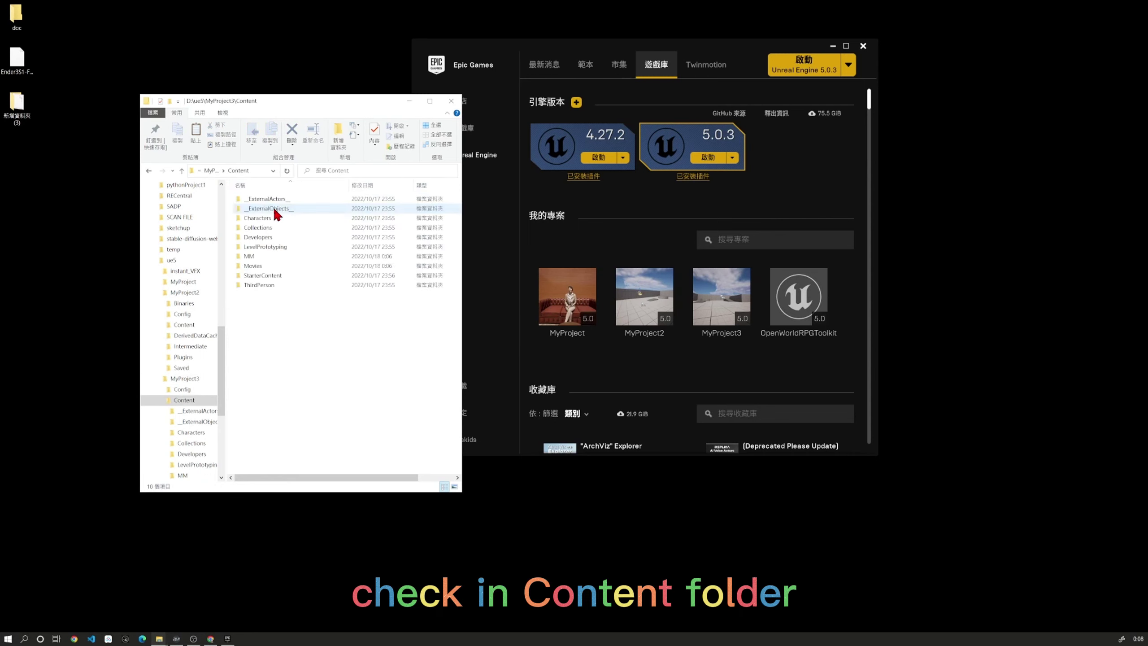
double_click(259, 262)
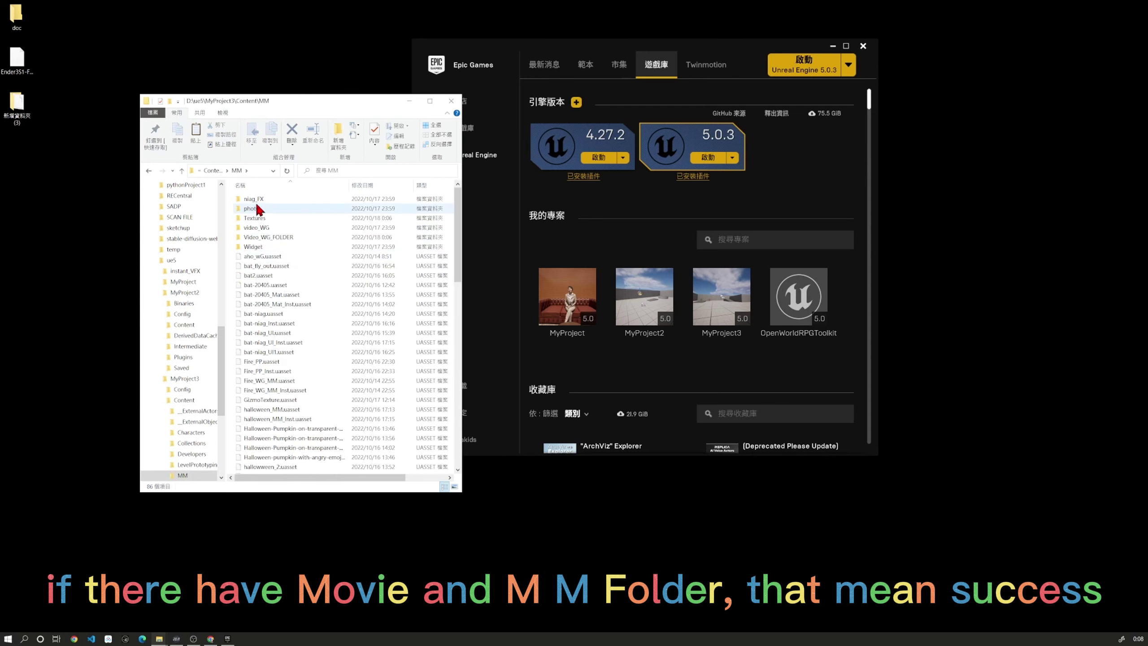
mouse_move(458, 267)
mouse_down()
mouse_move(460, 393)
mouse_move(458, 253)
mouse_up()
click(212, 171)
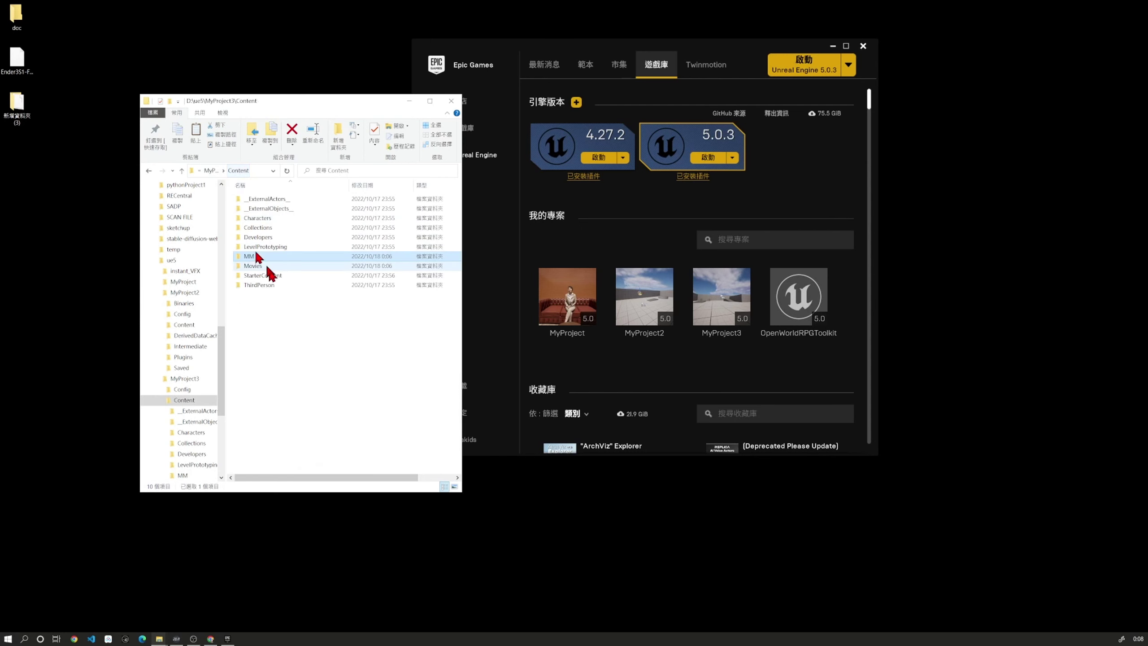
double_click(267, 267)
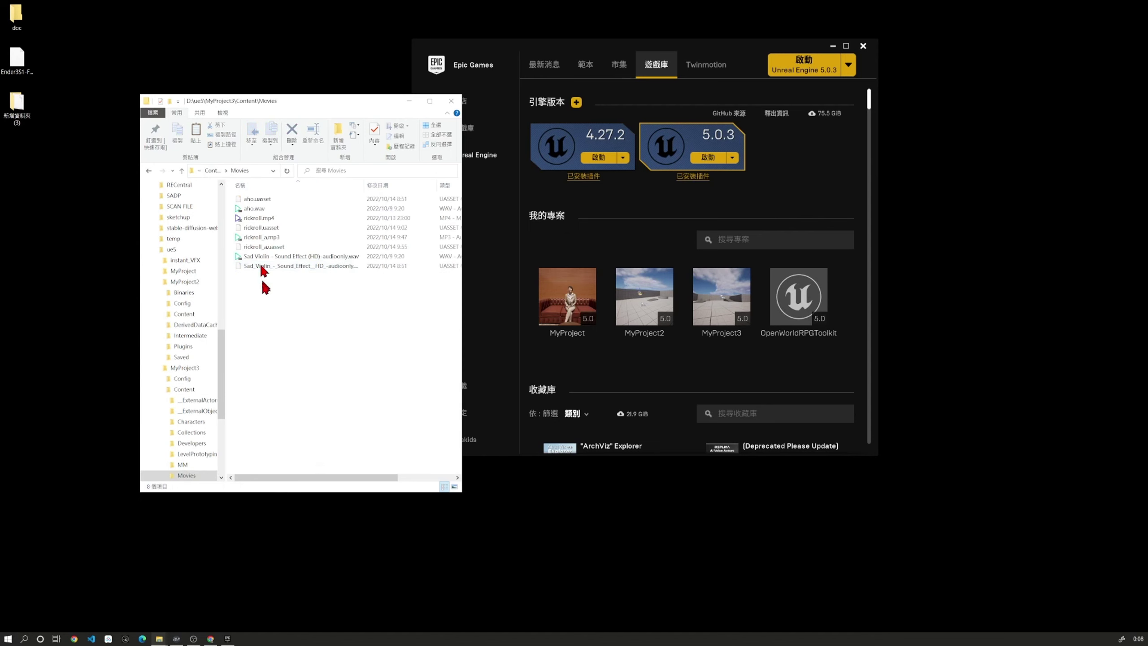
click(210, 171)
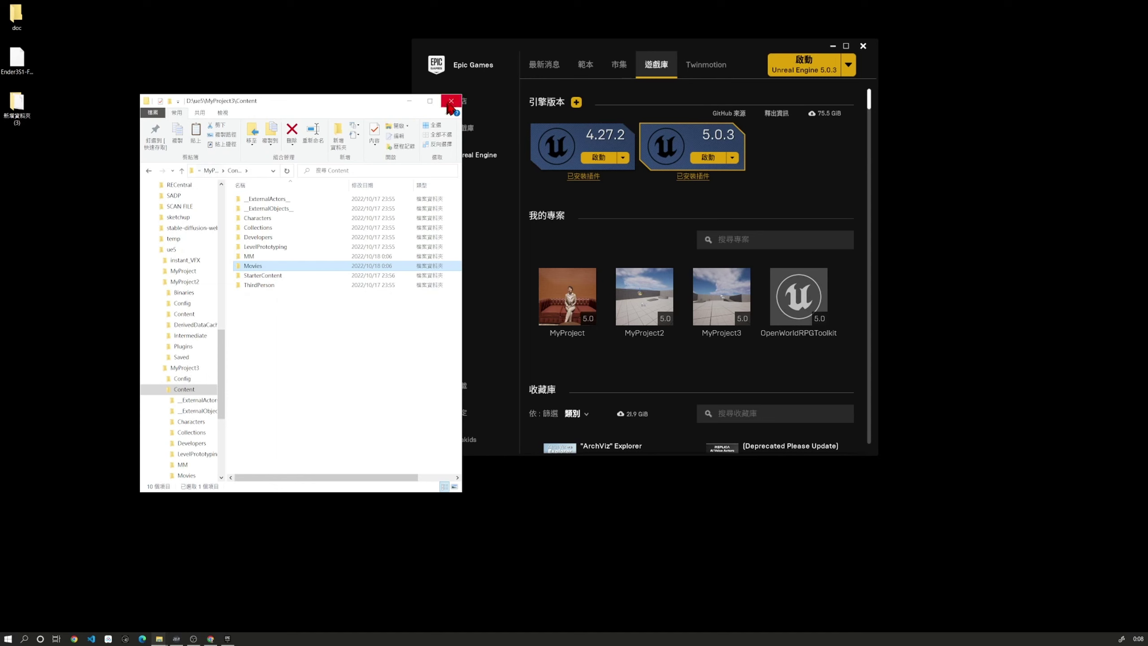
Step: Open MyProject3 from the Epic Games library in Unreal Editor and import the changed source content files
double_click(722, 298)
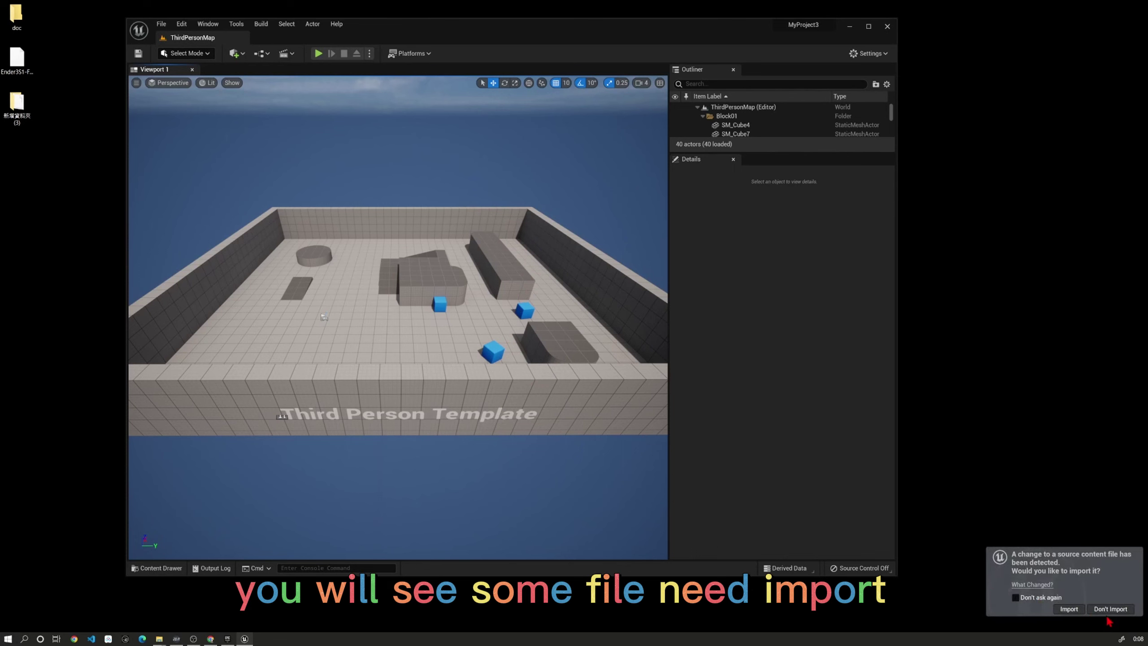
click(1068, 609)
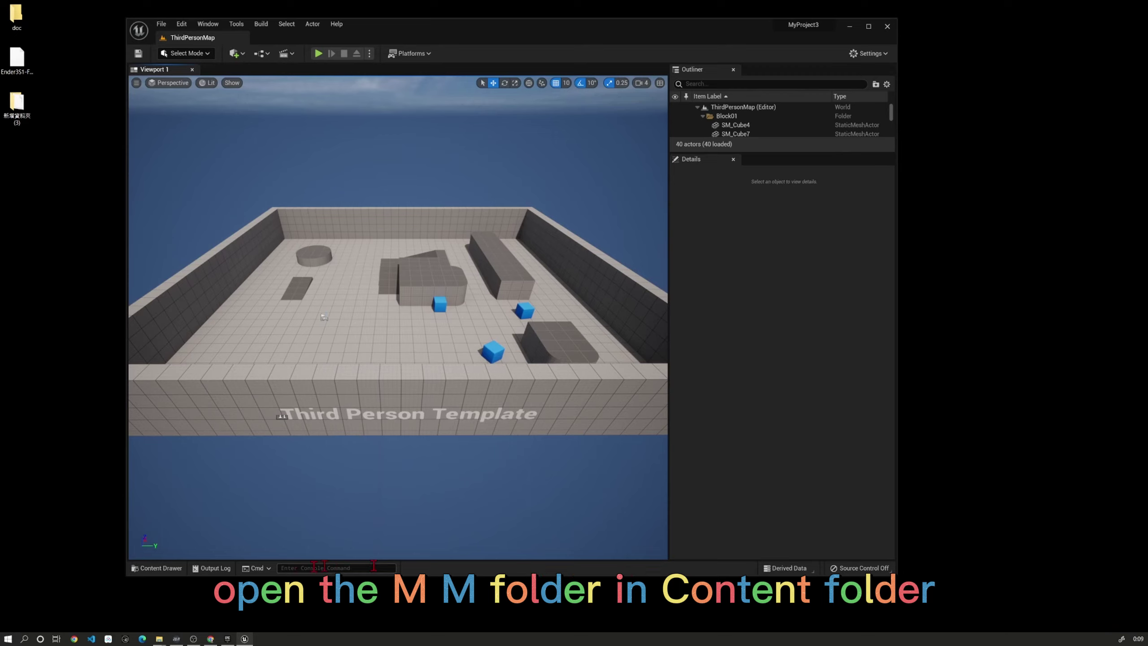
Step: Place the post blueprint from the Content/MM folder on the map floor at about X 1160, Y 1230, Z 0
click(164, 568)
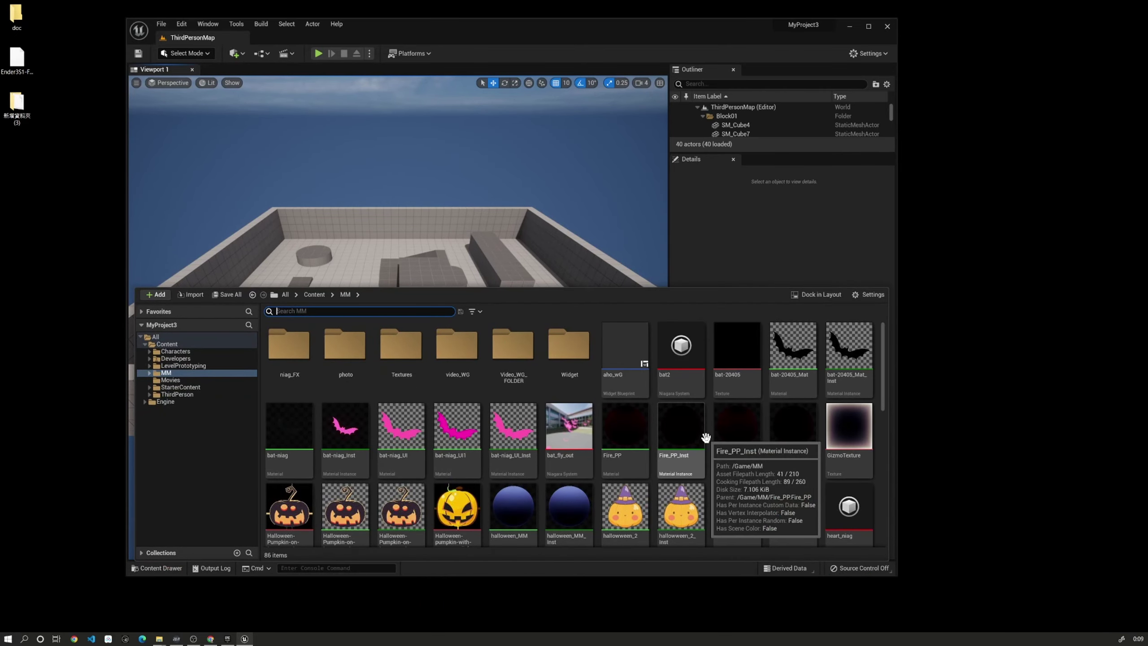
click(315, 295)
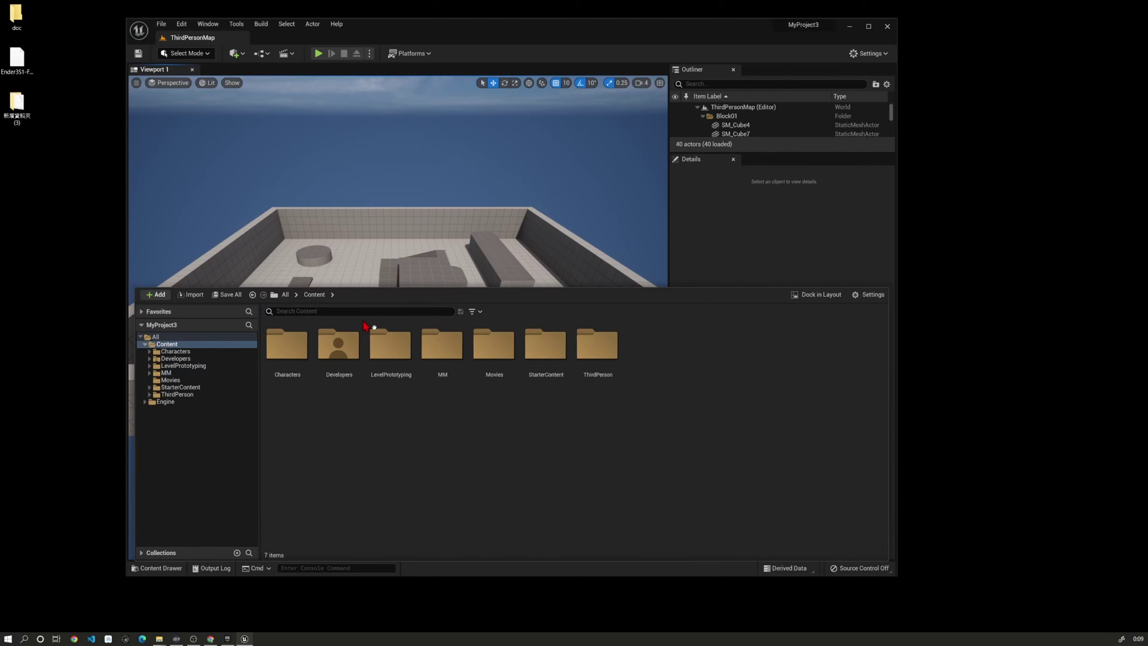
double_click(448, 359)
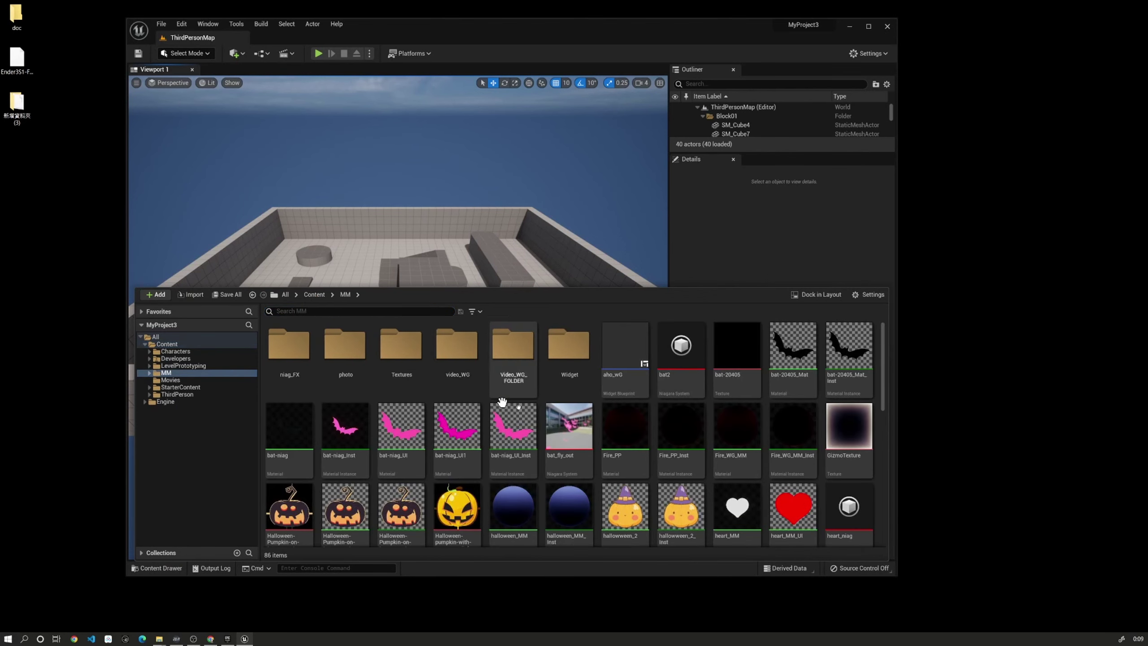
scroll(694, 433, down, 3)
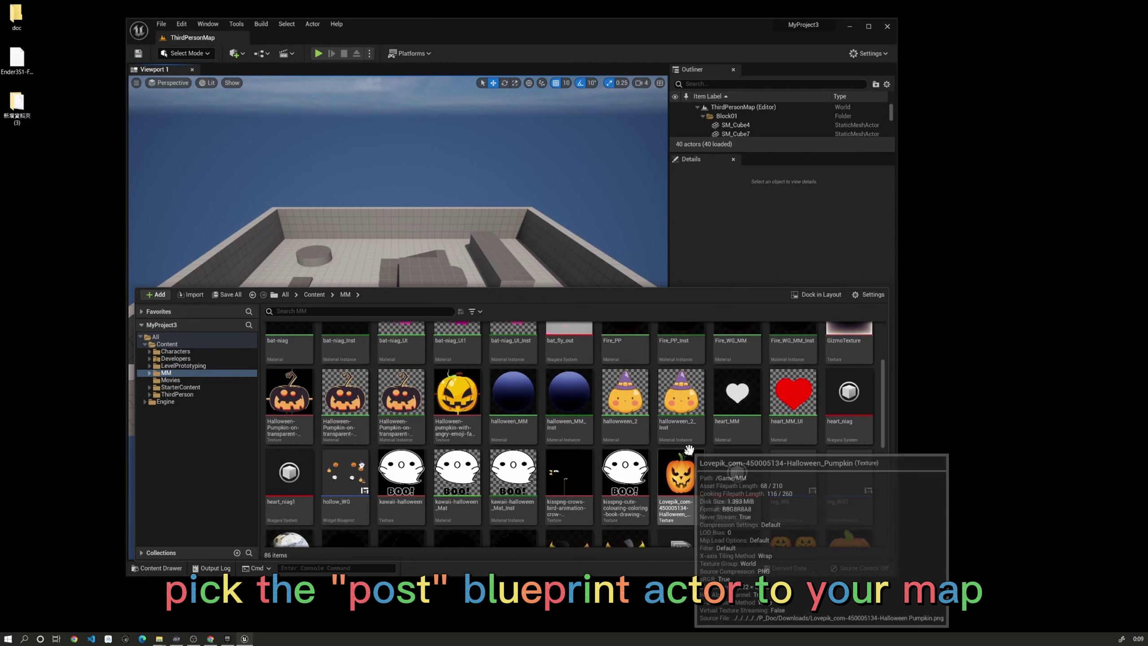
scroll(695, 435, down, 3)
scroll(645, 461, down, 2)
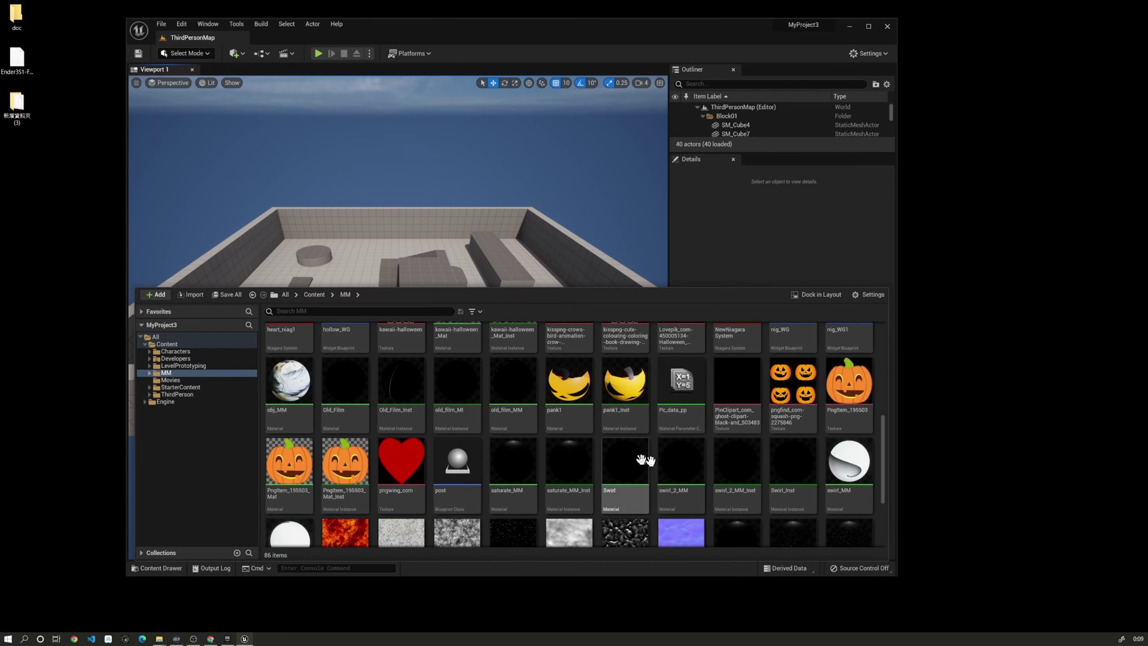
click(457, 434)
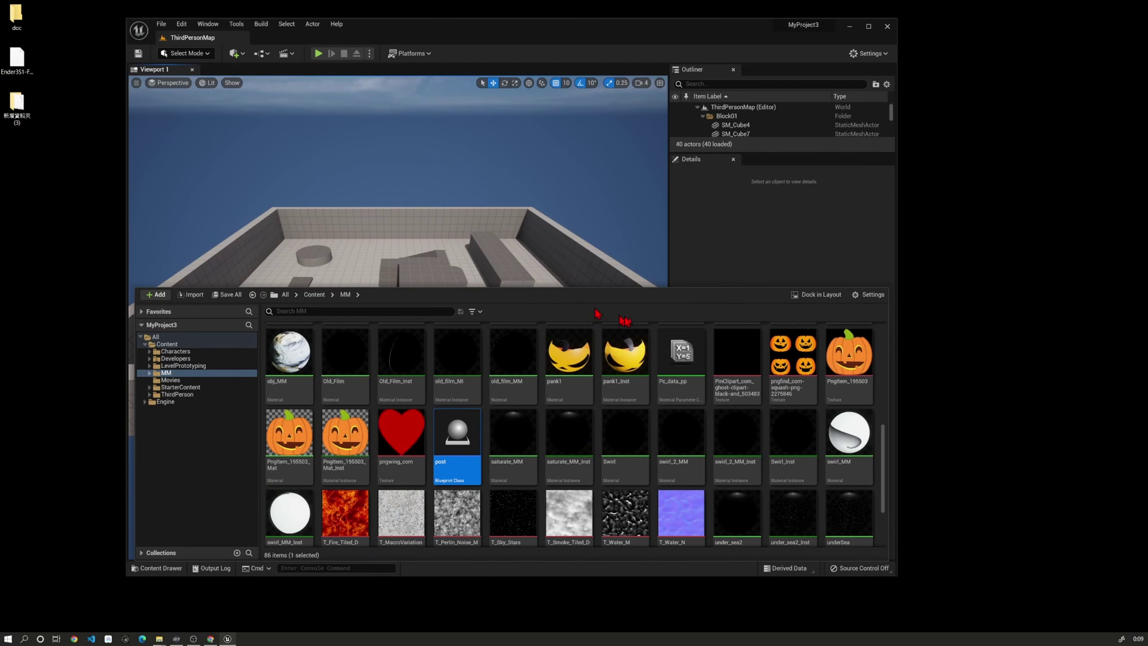
drag(454, 441, 414, 289)
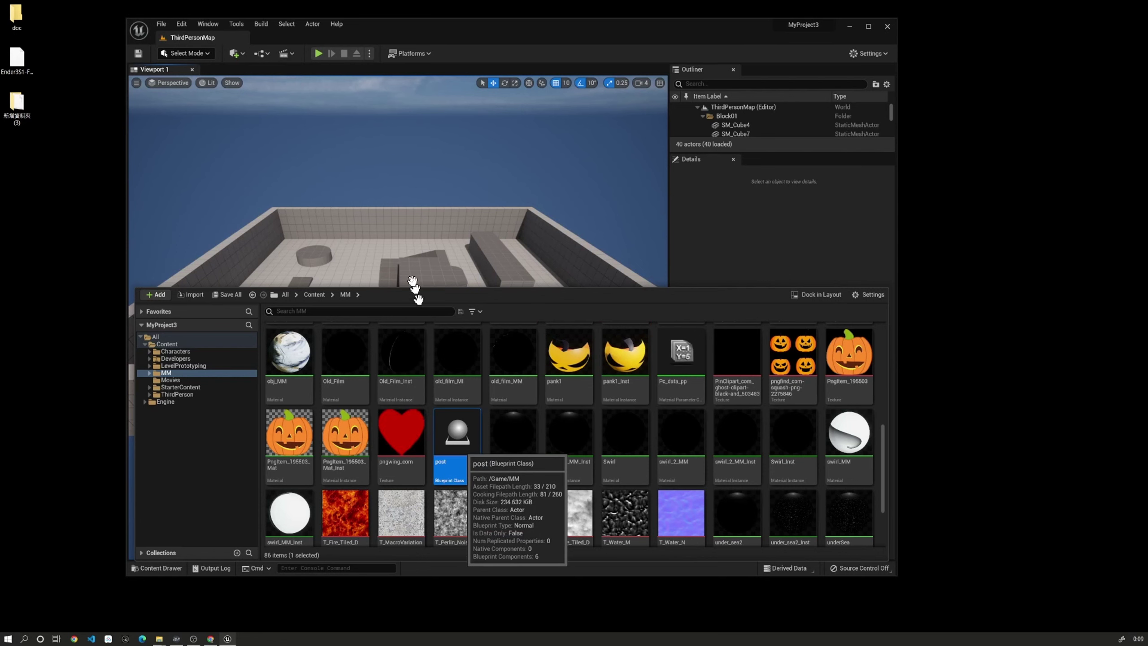
drag(391, 249, 392, 249)
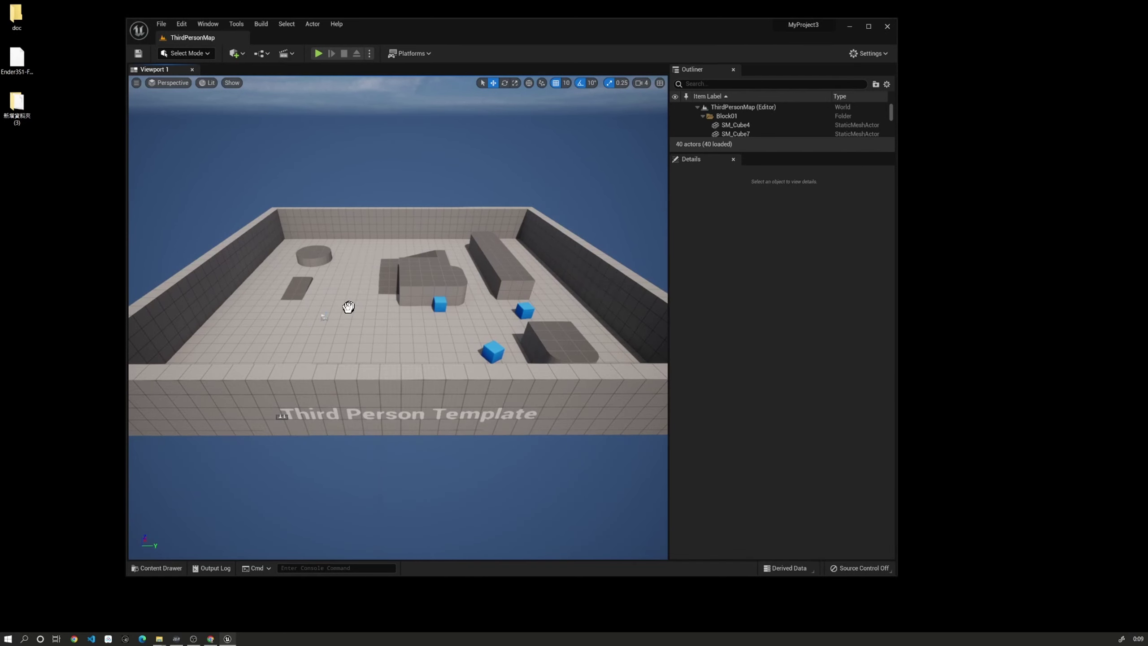
drag(348, 307, 348, 308)
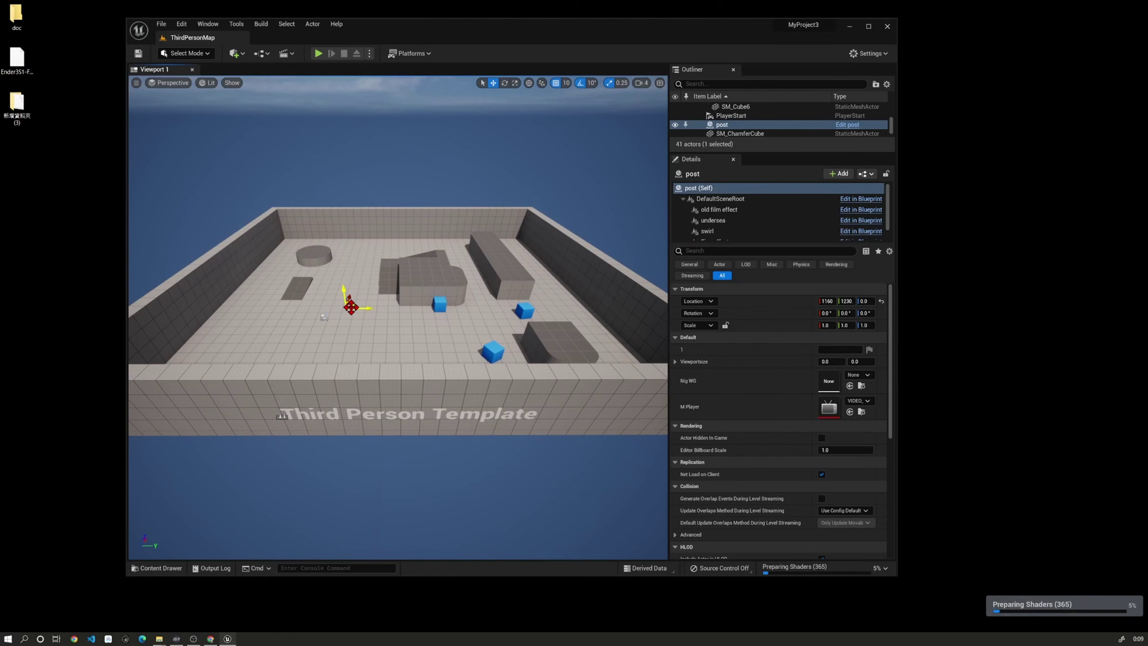
Step: Set the post actor's Auto Receive Input to Player 0
scroll(371, 322, up, 5)
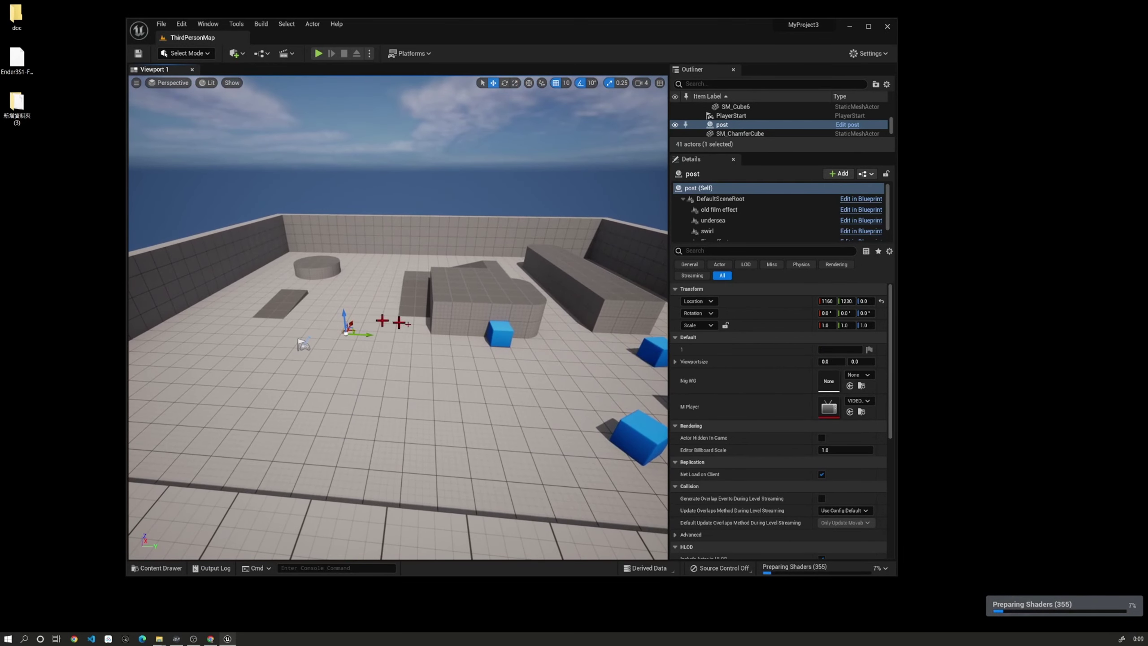
right_drag(455, 391, 458, 386)
scroll(802, 384, down, 1)
scroll(802, 385, down, 10)
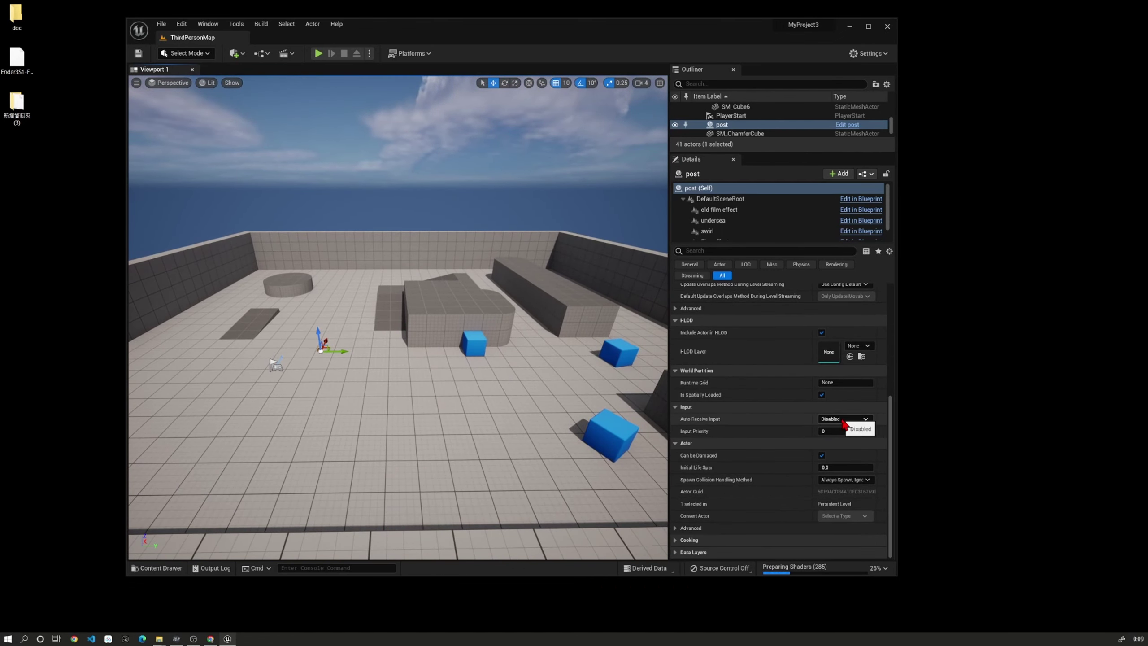
click(841, 421)
click(838, 437)
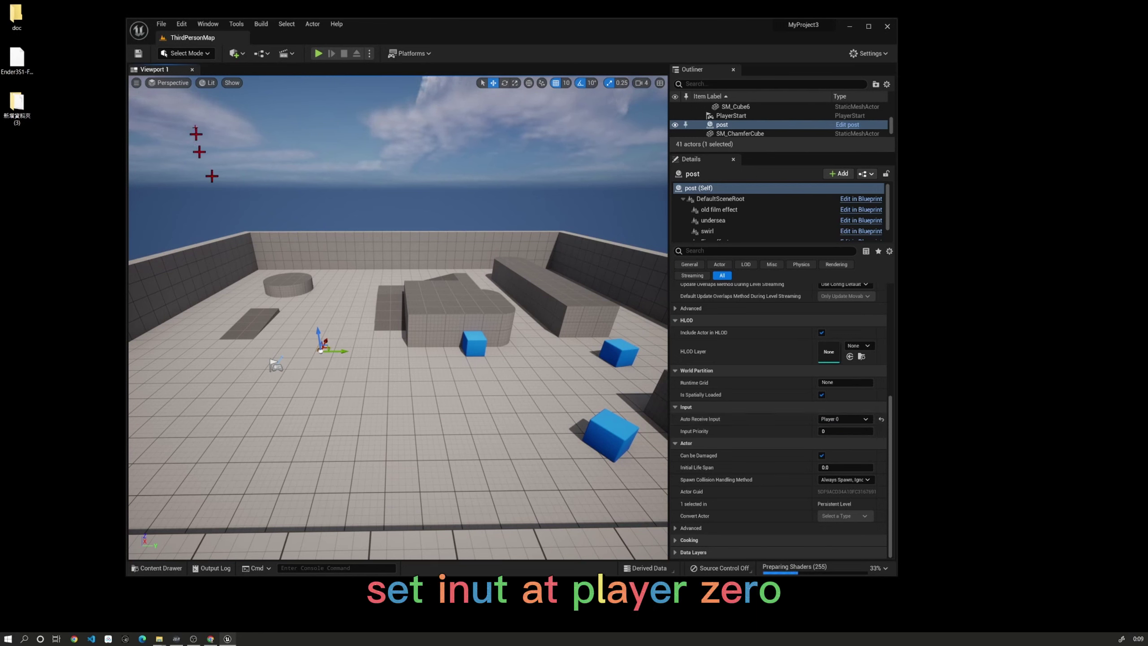
Step: Open the project's plugin list and search it for "niag"
click(180, 24)
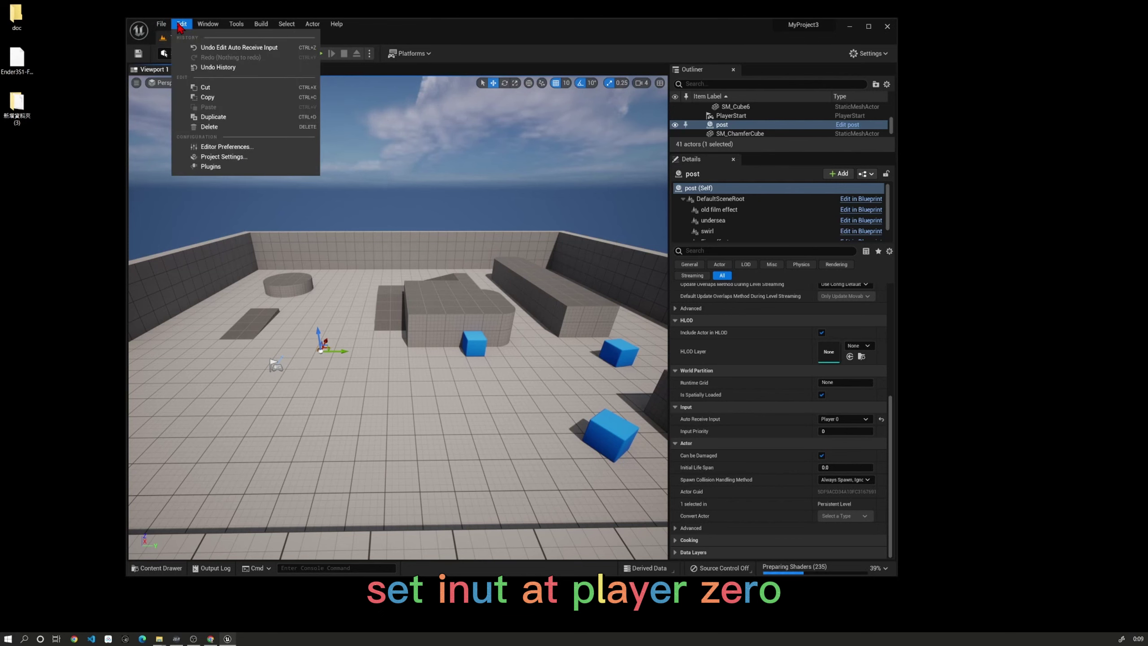
click(203, 163)
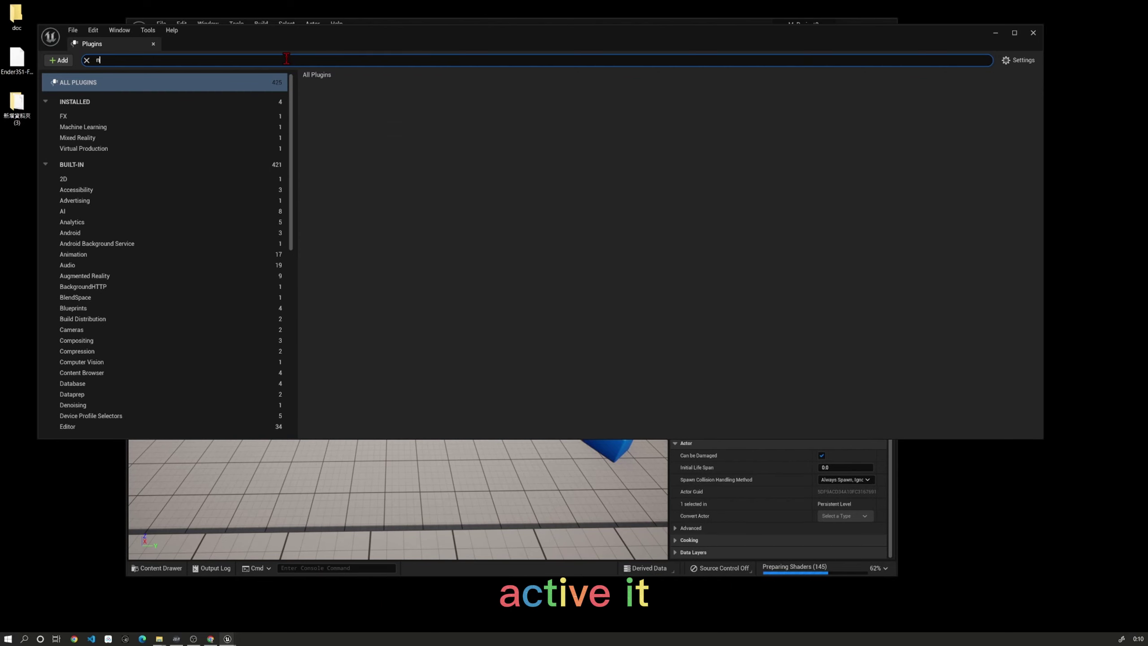
text(iag)
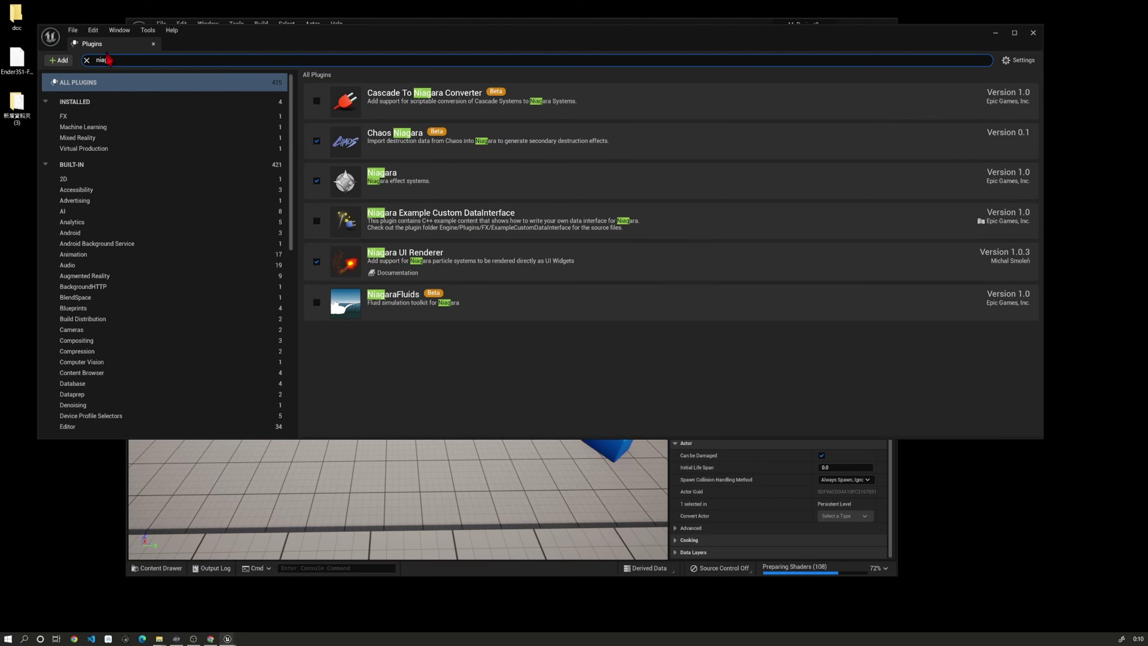
Step: Search the plugin list for "play", review the Electra Player plugins' enabled state, and close the plugin list
text(play)
scroll(459, 289, down, 9)
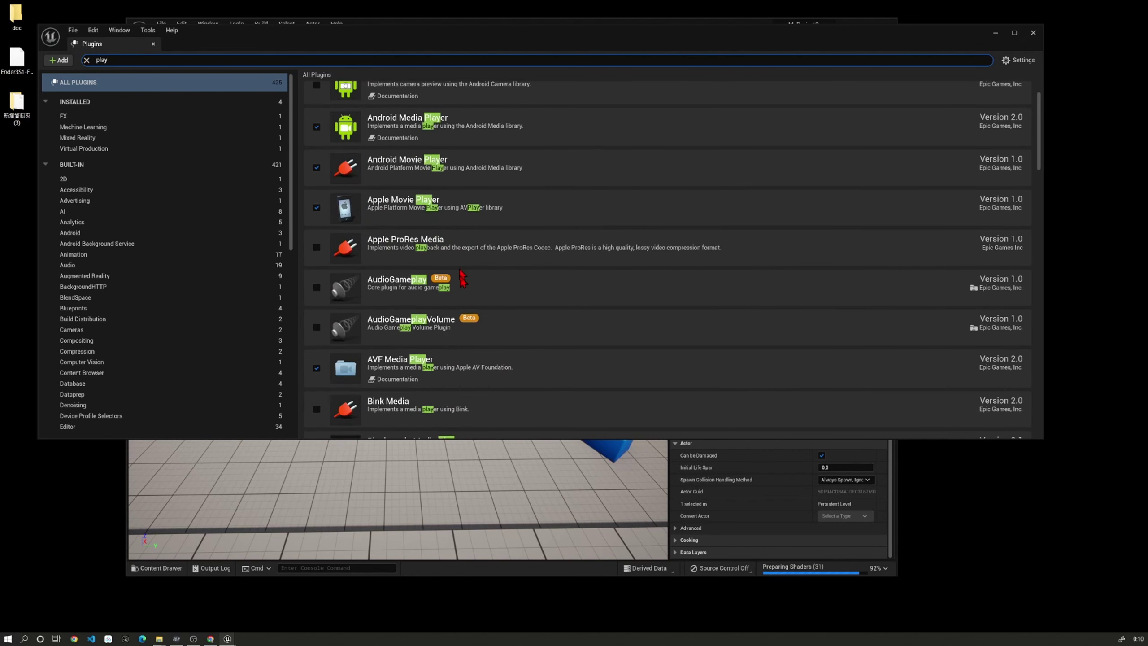
scroll(459, 293, down, 3)
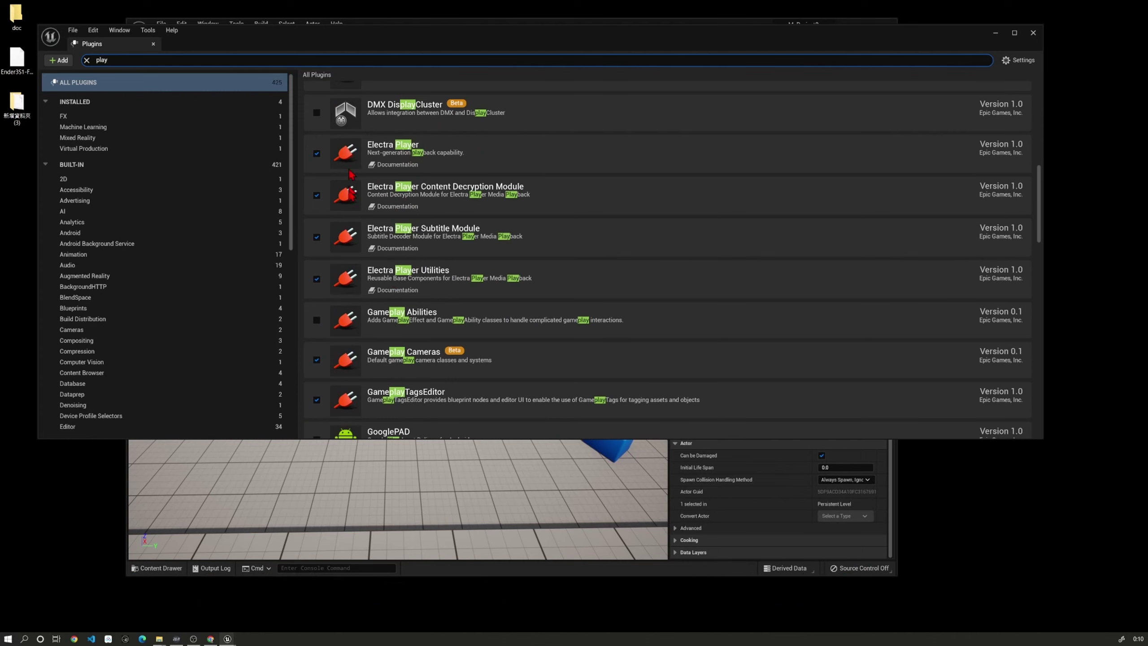
click(316, 196)
click(1032, 33)
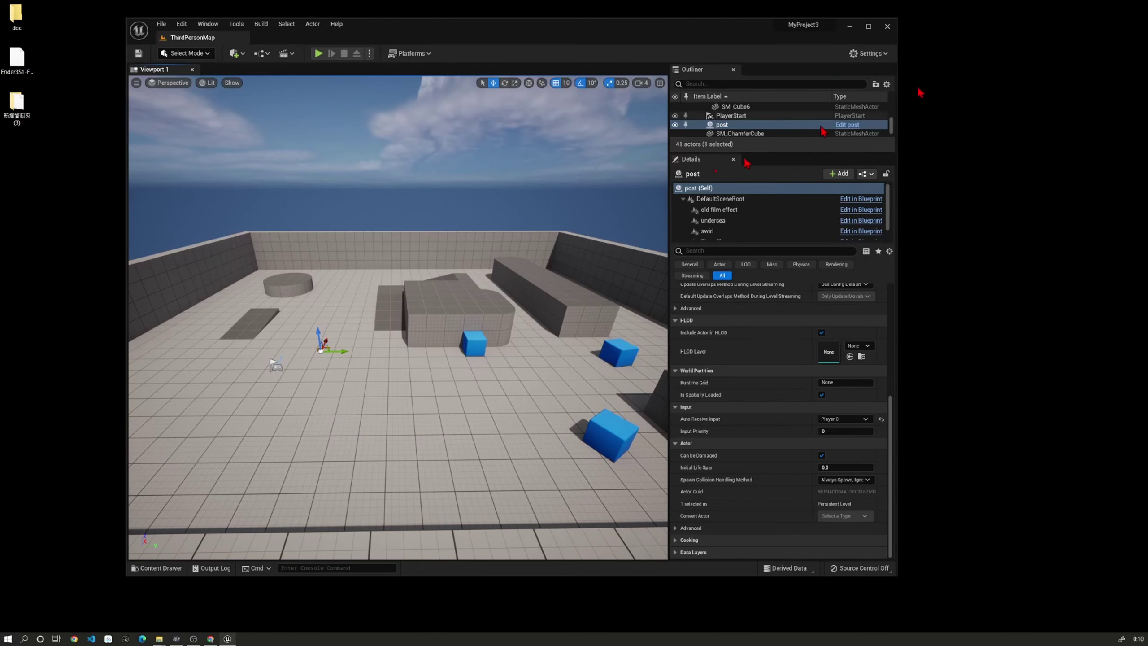
Step: Start playing ThirdPersonMap in the viewport and walk the character forward
scroll(490, 284, up, 5)
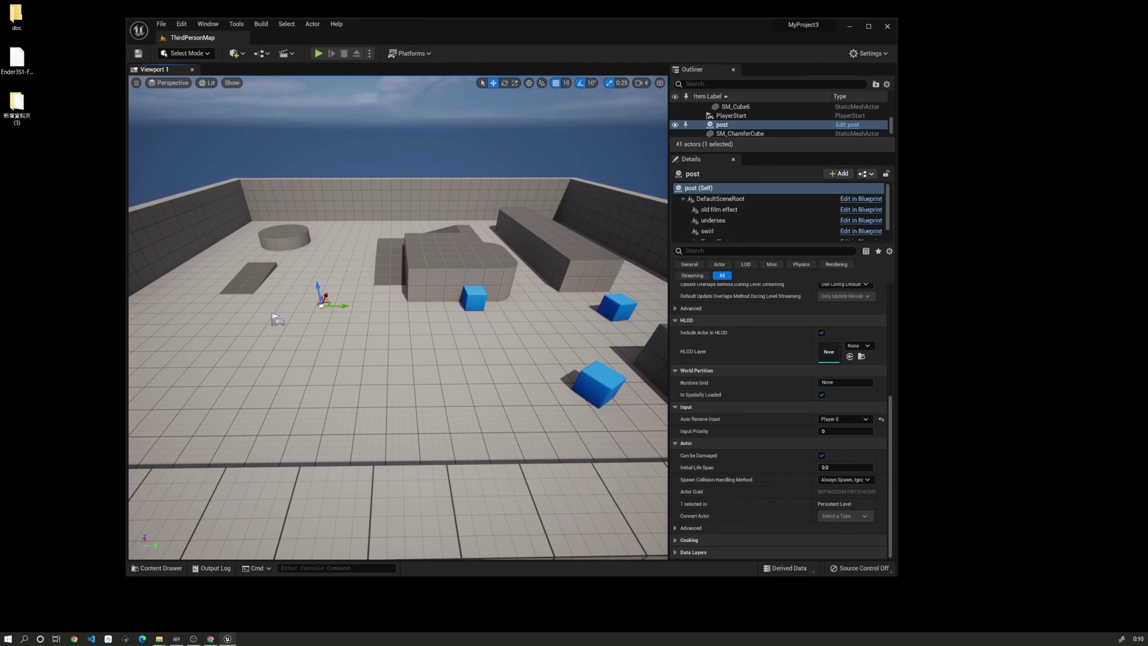
click(318, 54)
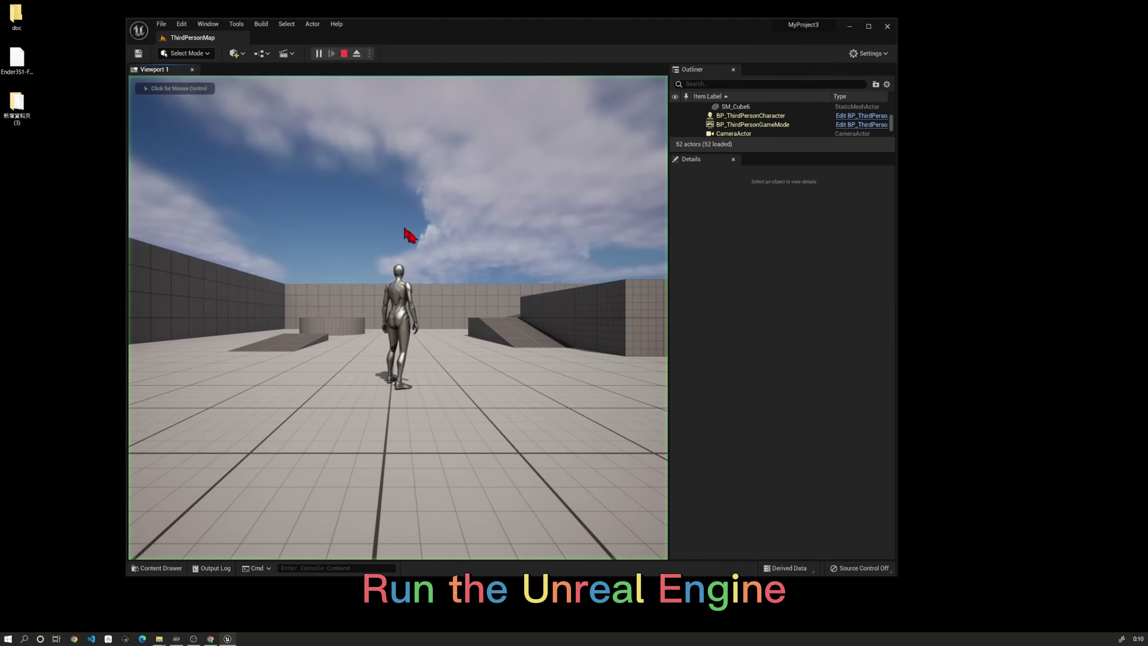
key(w)
key(w)
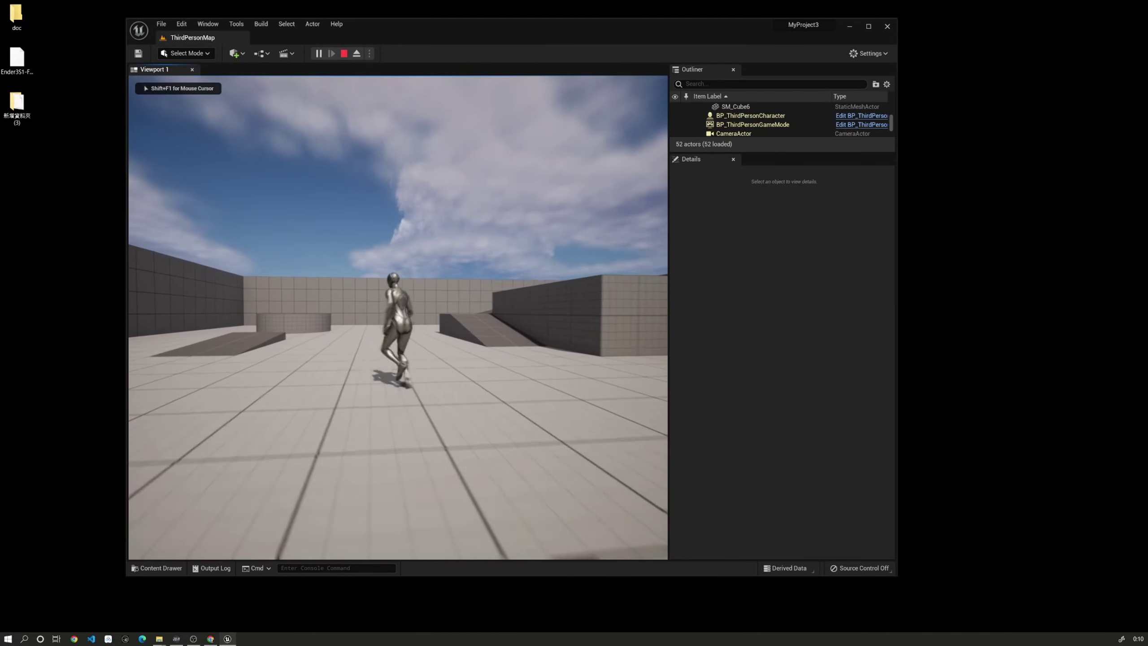
Step: Test post effects 1 to 4 in the running level, including the old film, swirl and undersea effects
key(1)
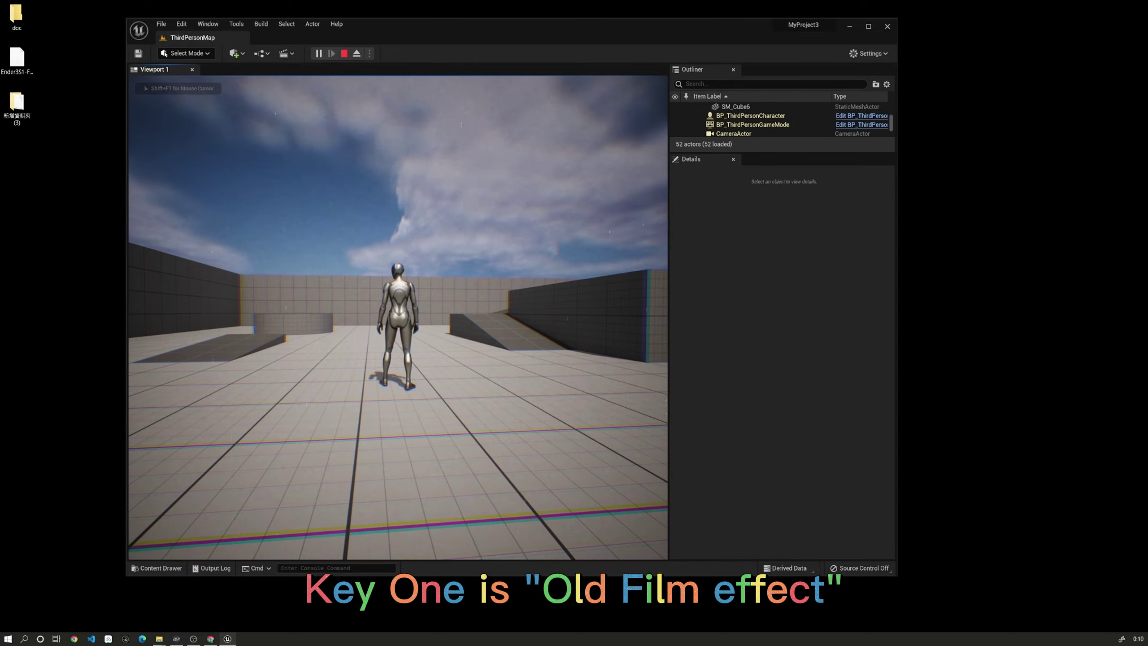
key(2)
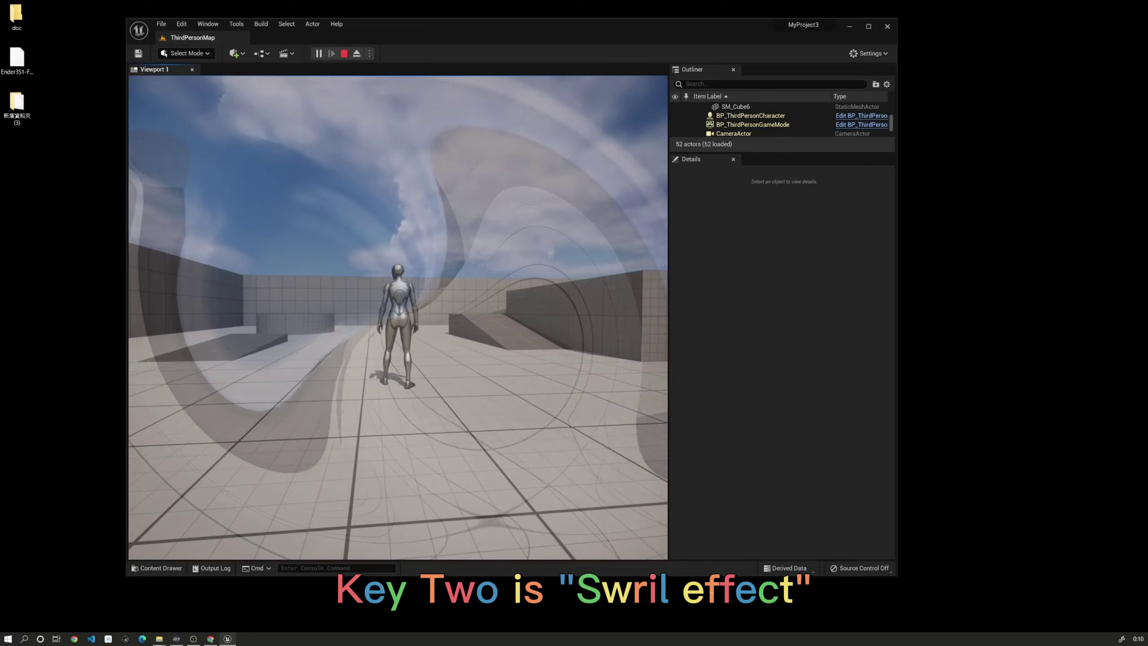
key(3)
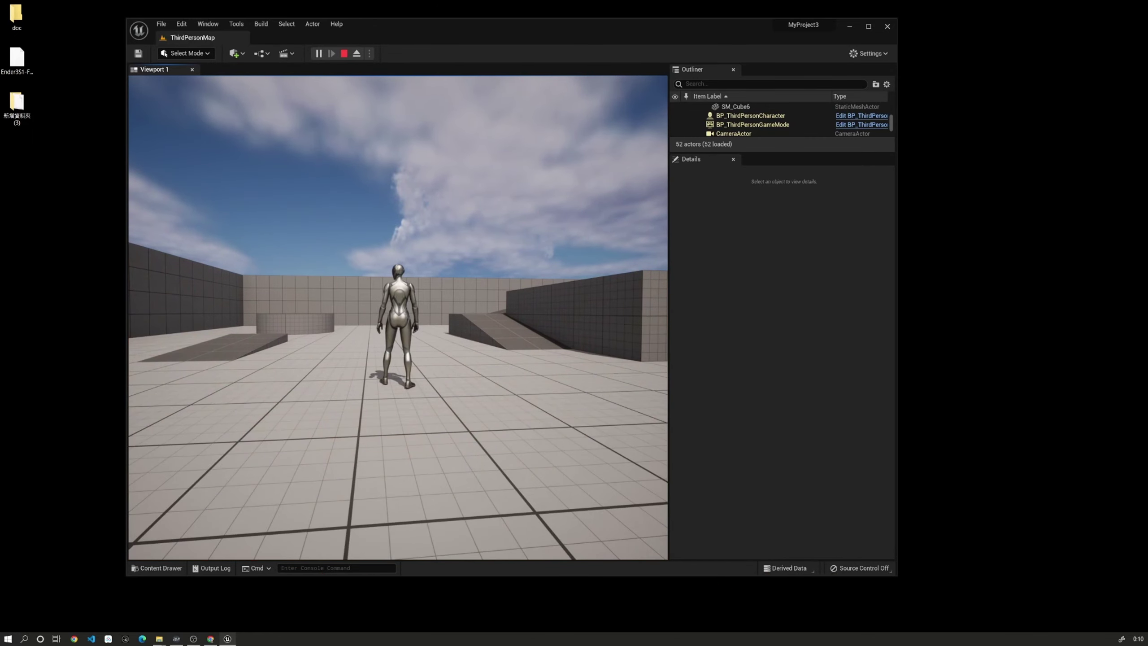
key(4)
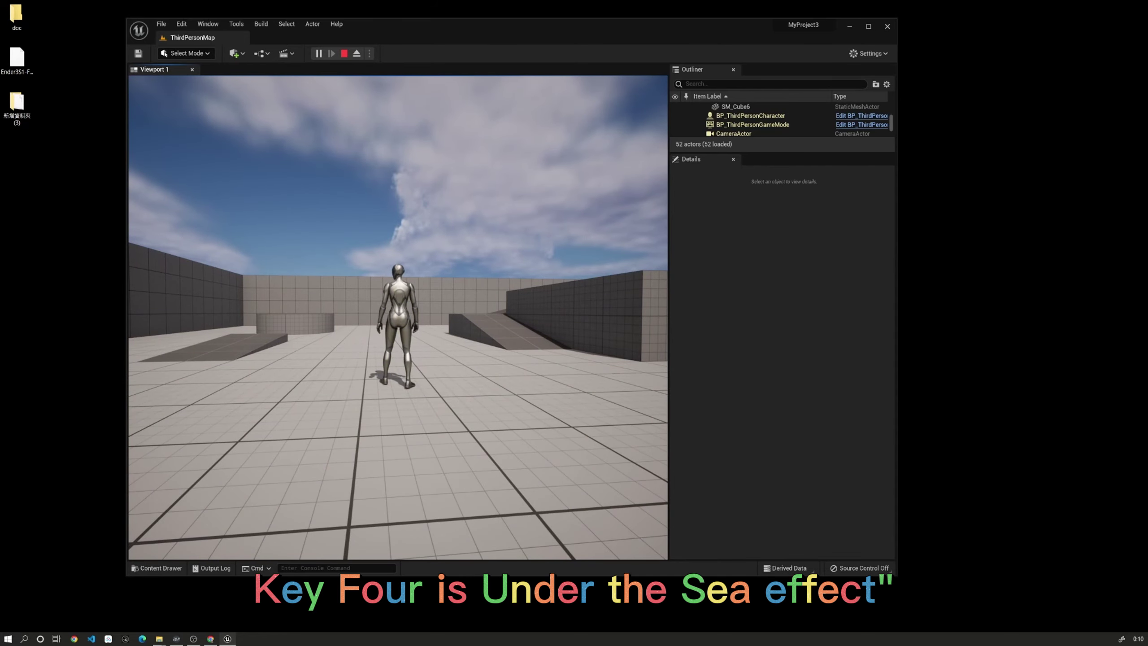
key(4)
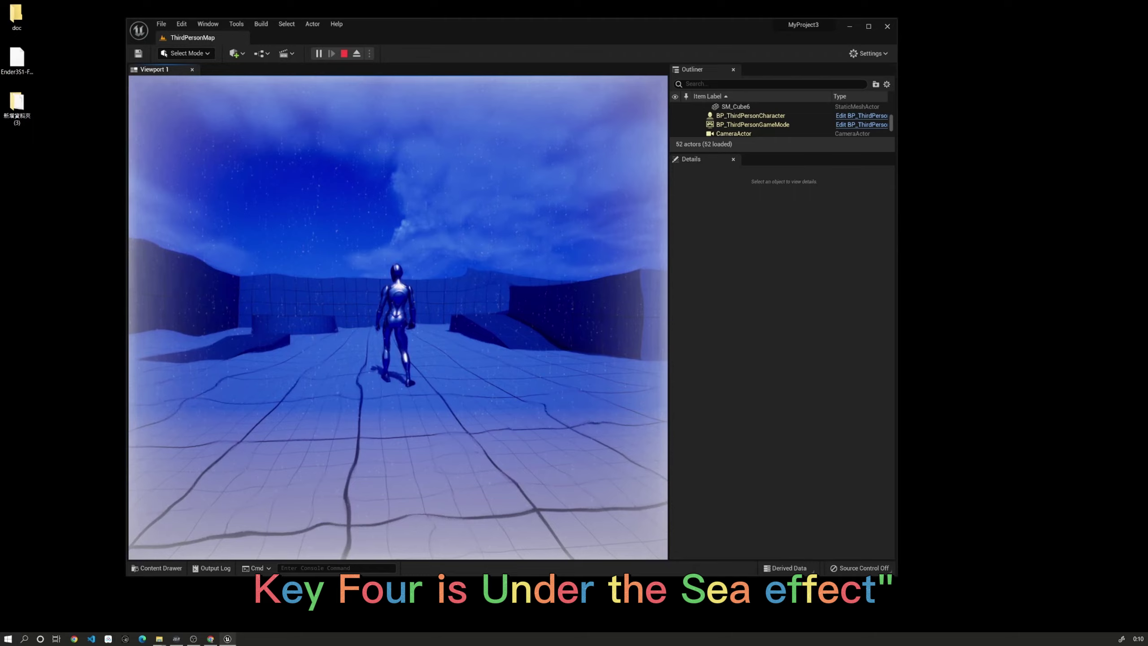
Step: Test post effects 5 to 8 in the running level, including the heart effect, and stop the play session
key(5)
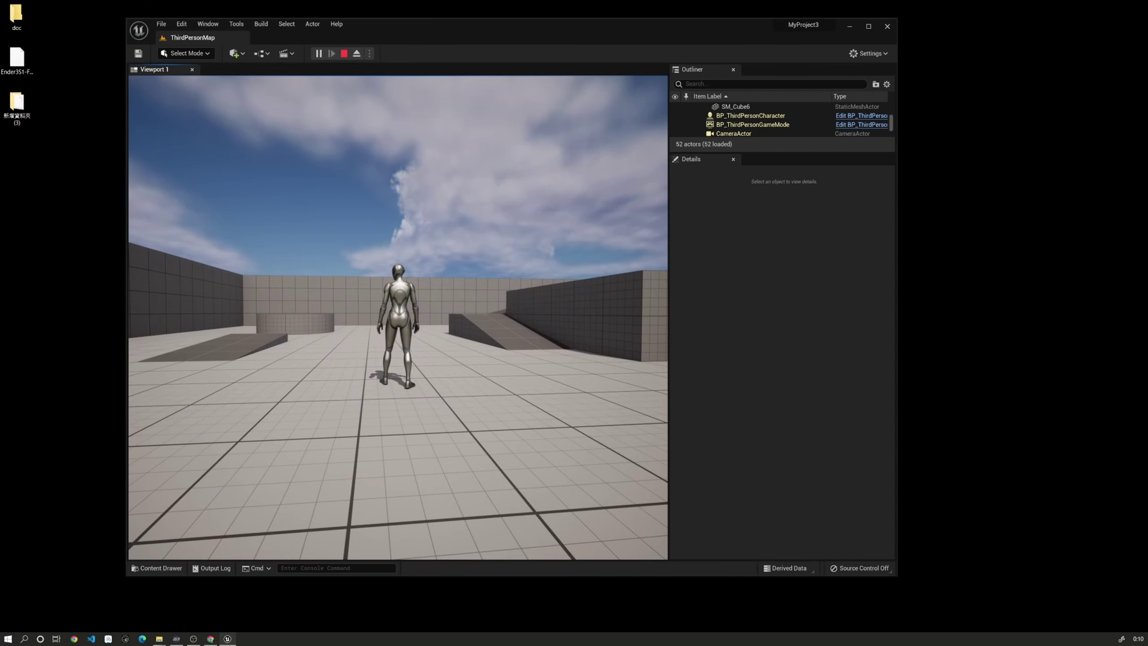
key(6)
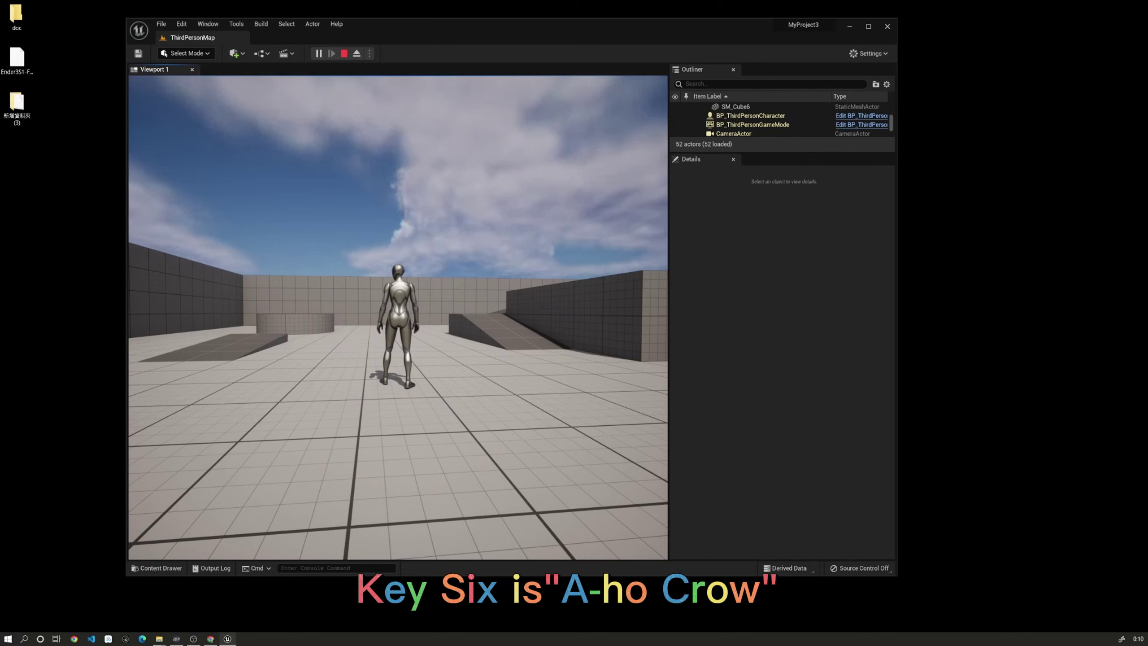
key(7)
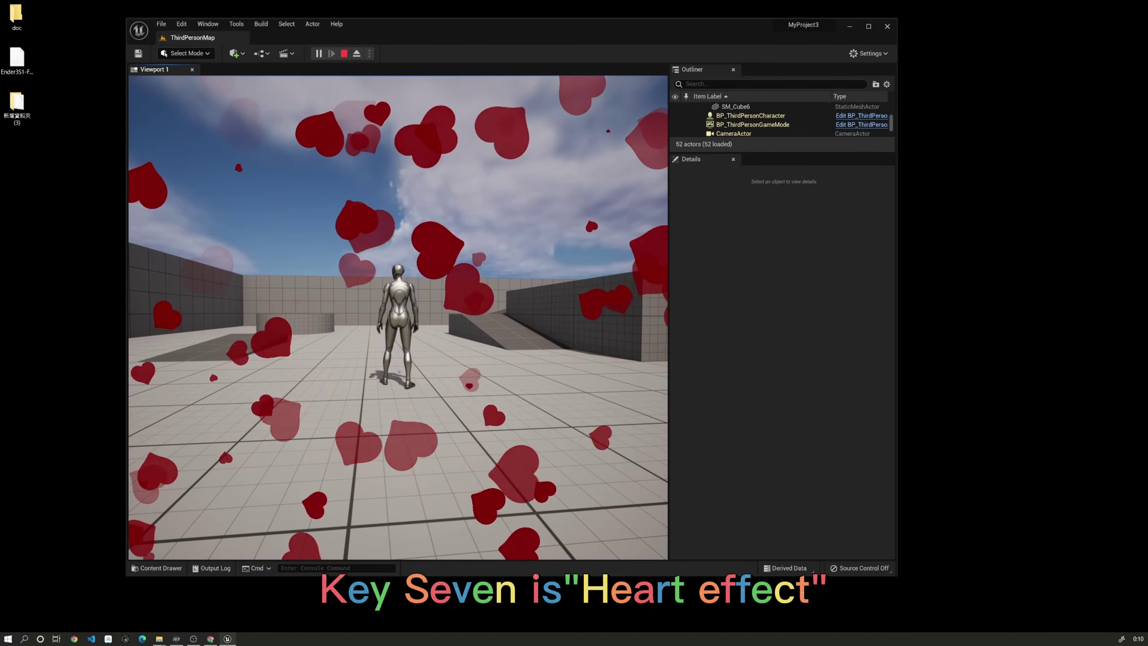
key(7)
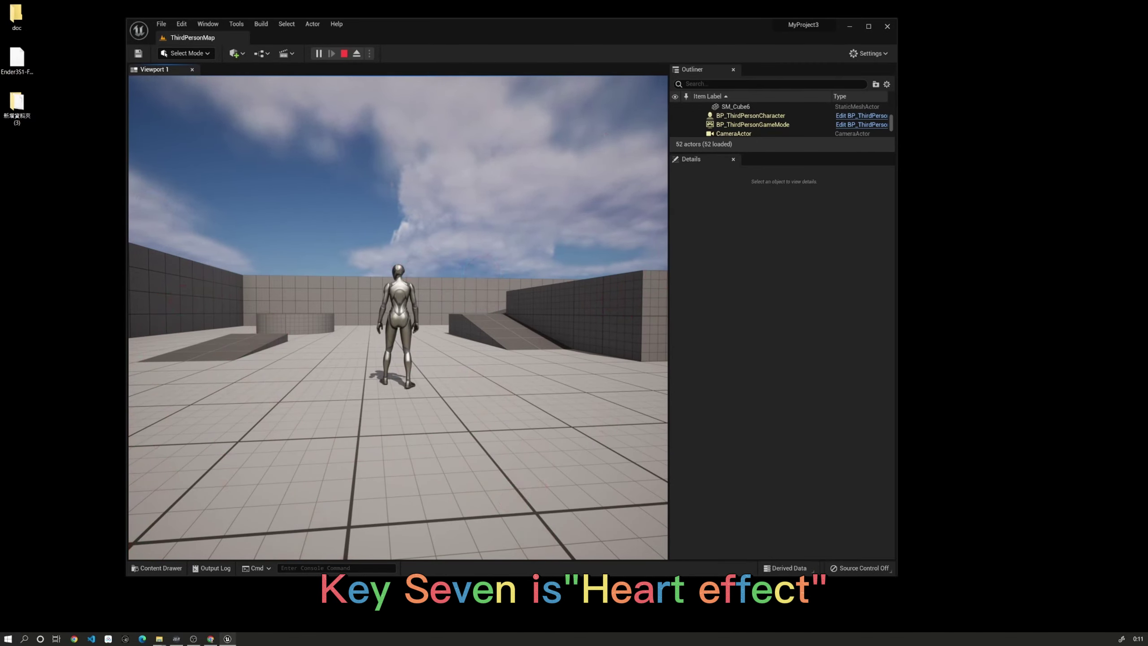
key(8)
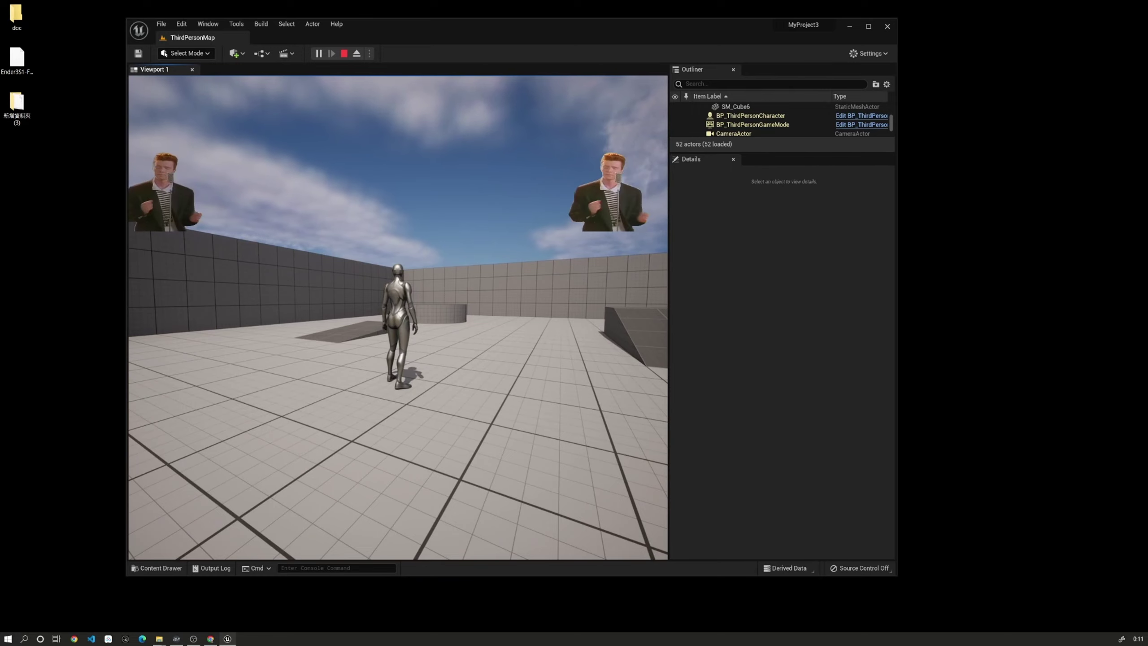
key(Escape)
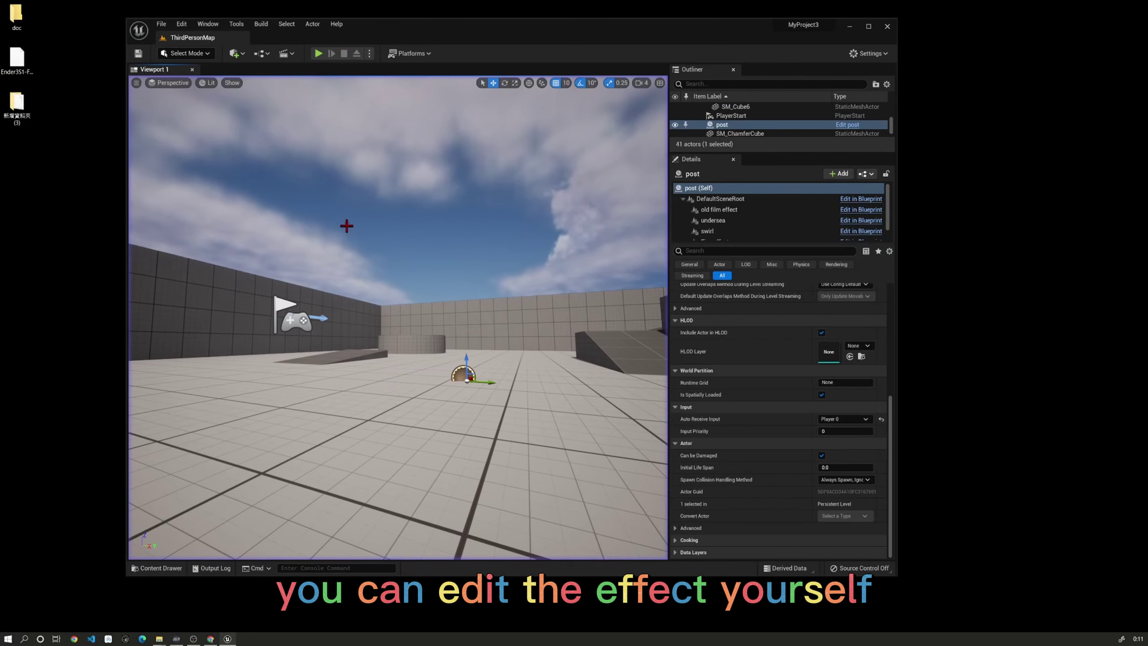